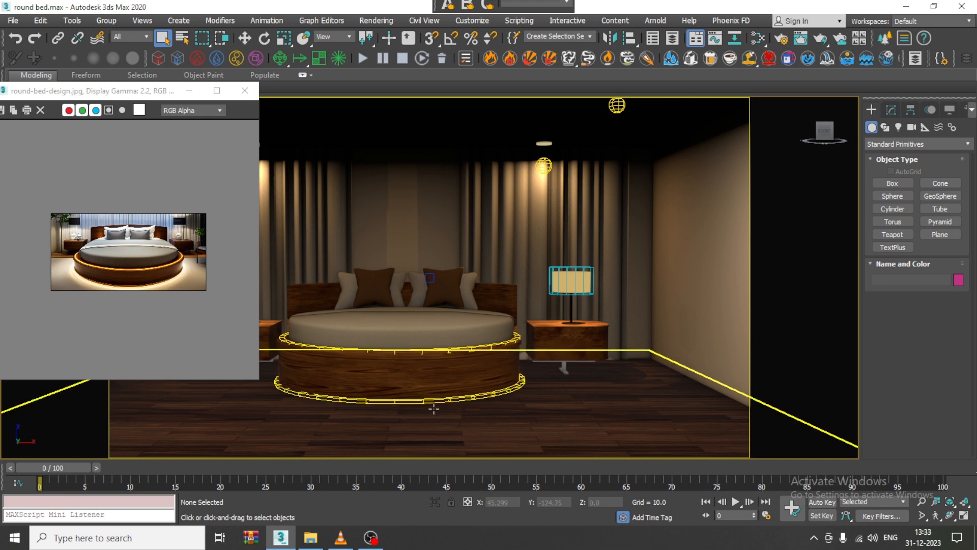
# Enlarge the bed in the reference image, move that image aside, and show the scene in the four-viewport layout
pyautogui.scroll(3, 93, 279)
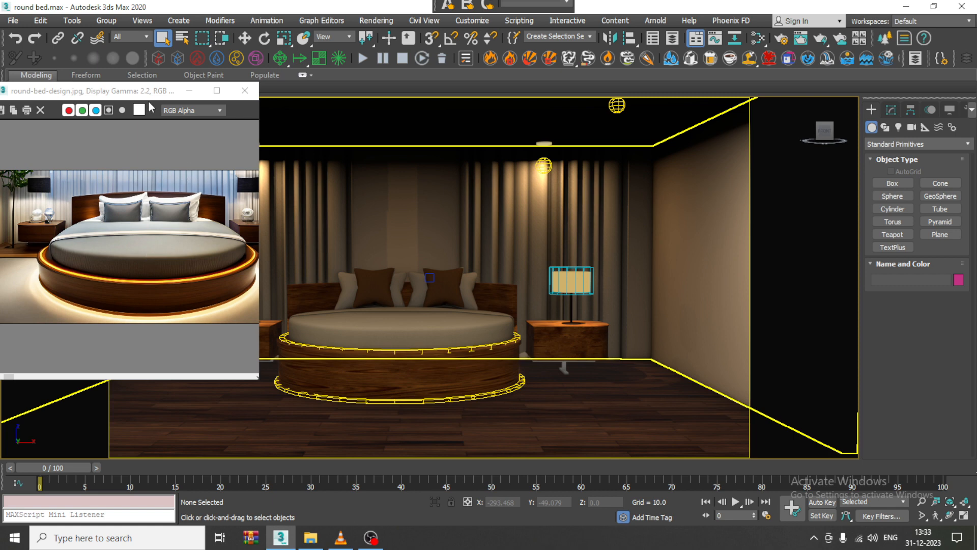
pyautogui.moveTo(171, 95); pyautogui.dragTo(126, 95)
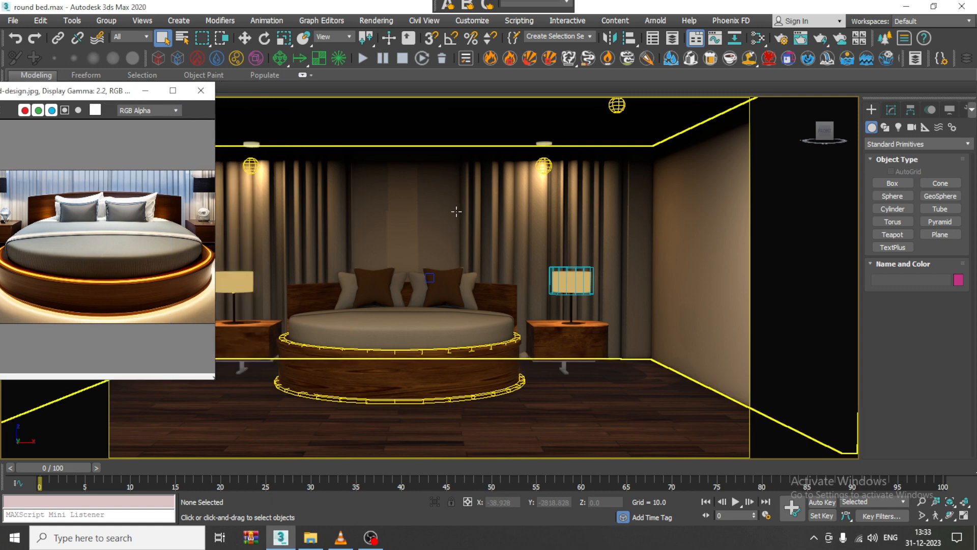
pyautogui.click(456, 211)
pyautogui.press('p')
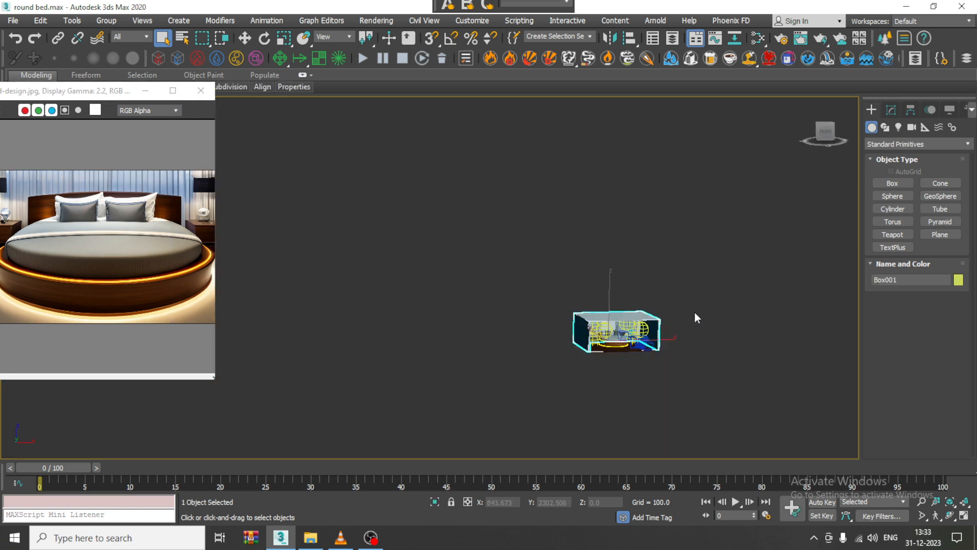
pyautogui.hotkey('alt', 'w')
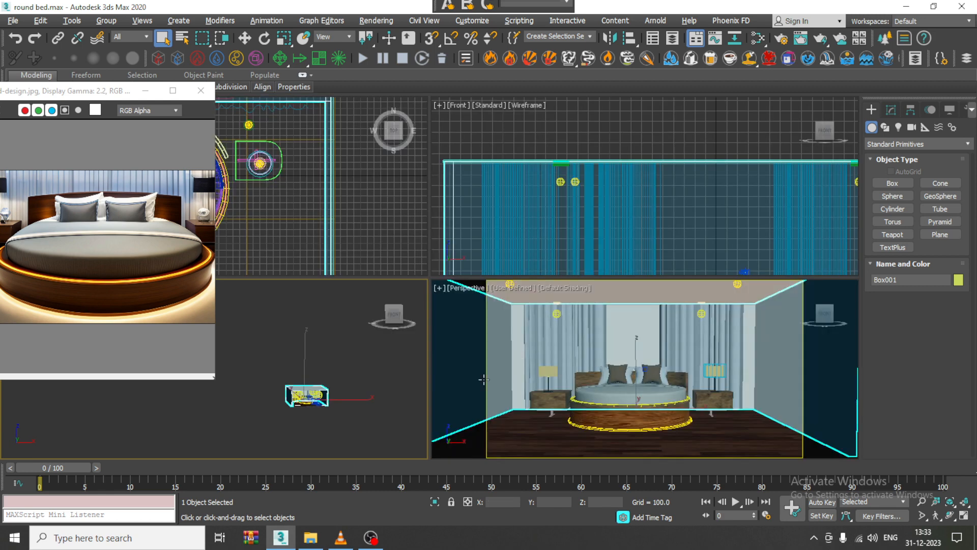
# Set the shading quality of the perspective viewport facing the bed to High Quality
pyautogui.rightClick(566, 327)
pyautogui.hotkey('ctrl', 's')
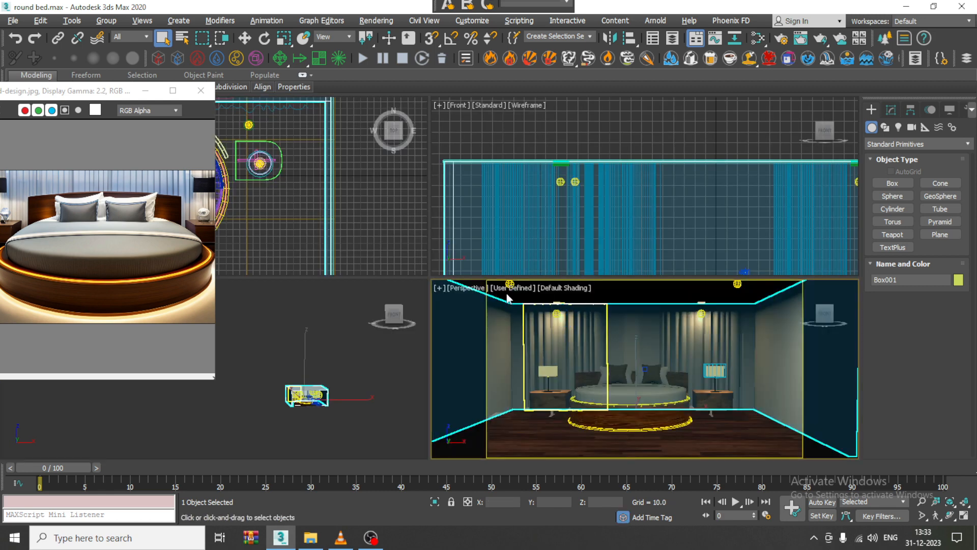
pyautogui.click(504, 288)
pyautogui.click(564, 319)
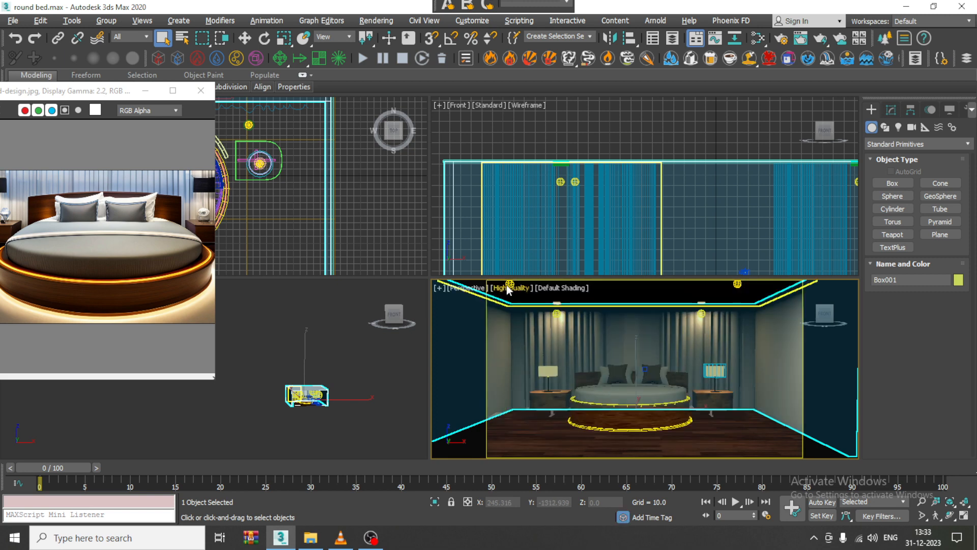
# Unhide all objects in the scene and select the V-Ray plane light in front of the room
pyautogui.scroll(4, 316, 389)
pyautogui.scroll(5, 323, 394)
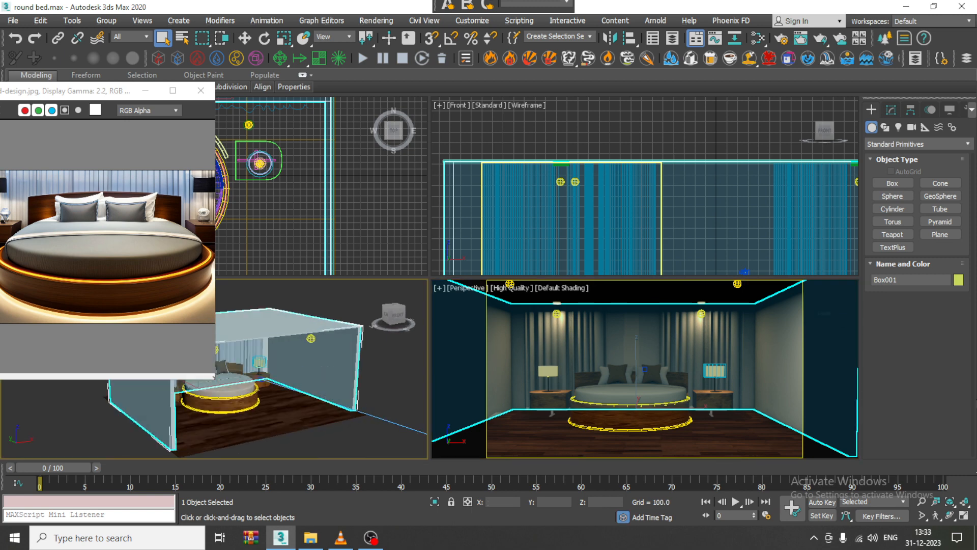
pyautogui.rightClick(401, 364)
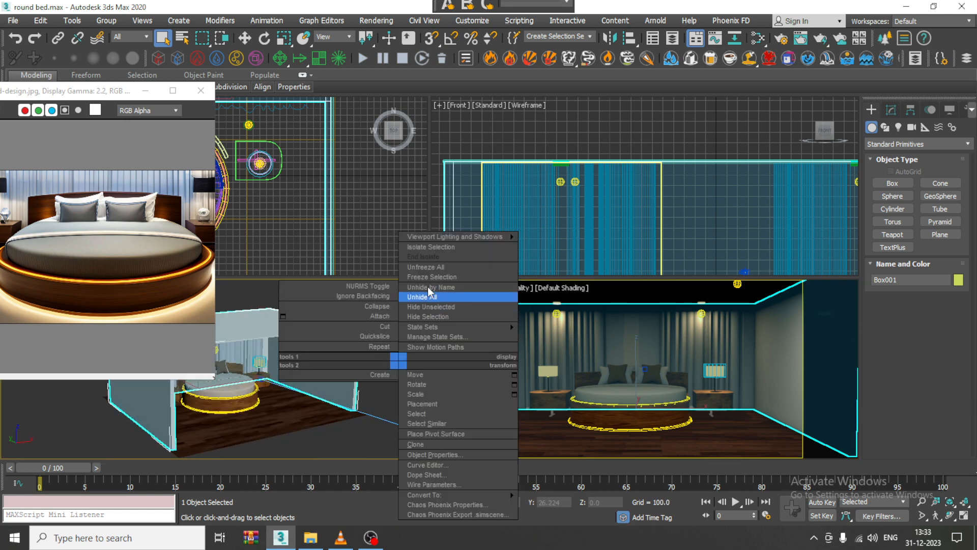
pyautogui.click(444, 297)
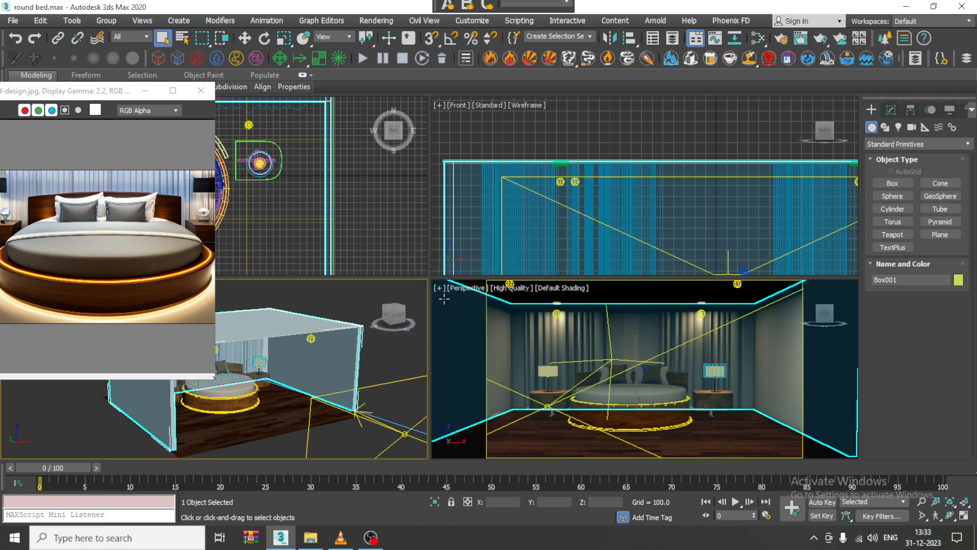
pyautogui.click(384, 385)
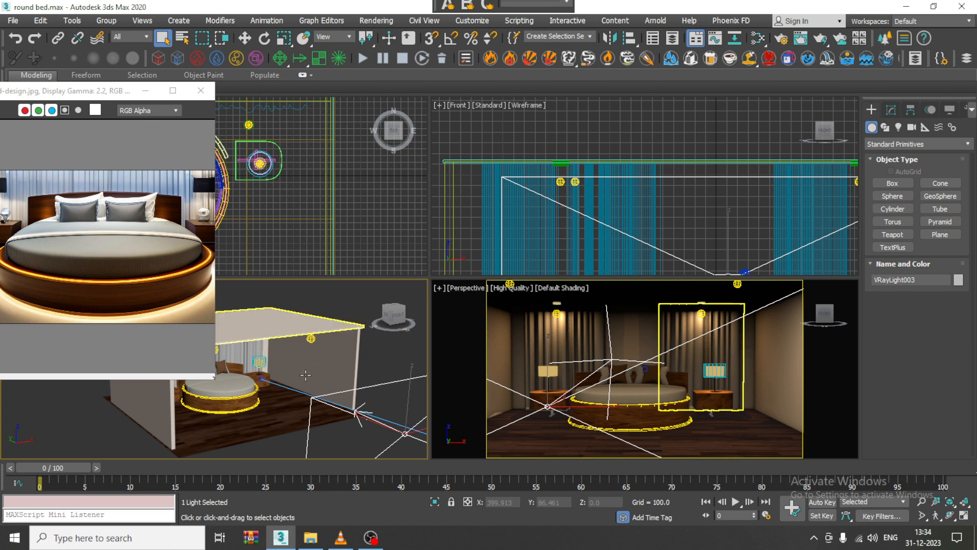
# Copy the ceiling photometric light above the right nightstand along X to the middle of the wall behind the bed
pyautogui.moveTo(306, 376)
pyautogui.keyDown('alt'); pyautogui.mouseDown(button='middle')
pyautogui.moveTo(277, 362)
pyautogui.moveTo(280, 349)
pyautogui.moveTo(358, 327)
pyautogui.moveTo(305, 357)
pyautogui.mouseUp(button='middle'); pyautogui.keyUp('alt')
pyautogui.click(310, 350)
pyautogui.scroll(5, 328, 353)
pyautogui.press('w')
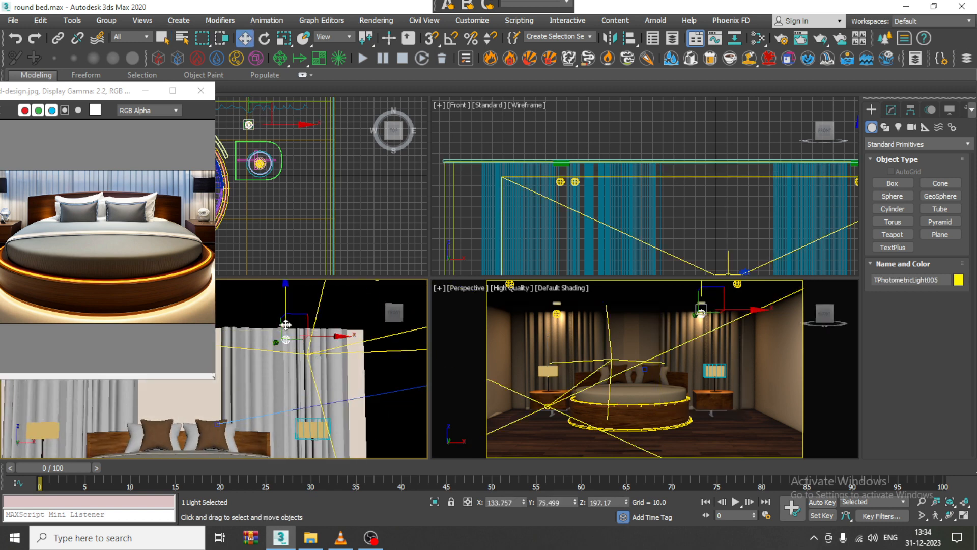
pyautogui.keyDown('alt'); pyautogui.moveTo(346, 337); pyautogui.dragTo(334, 339, button='middle'); pyautogui.keyUp('alt')
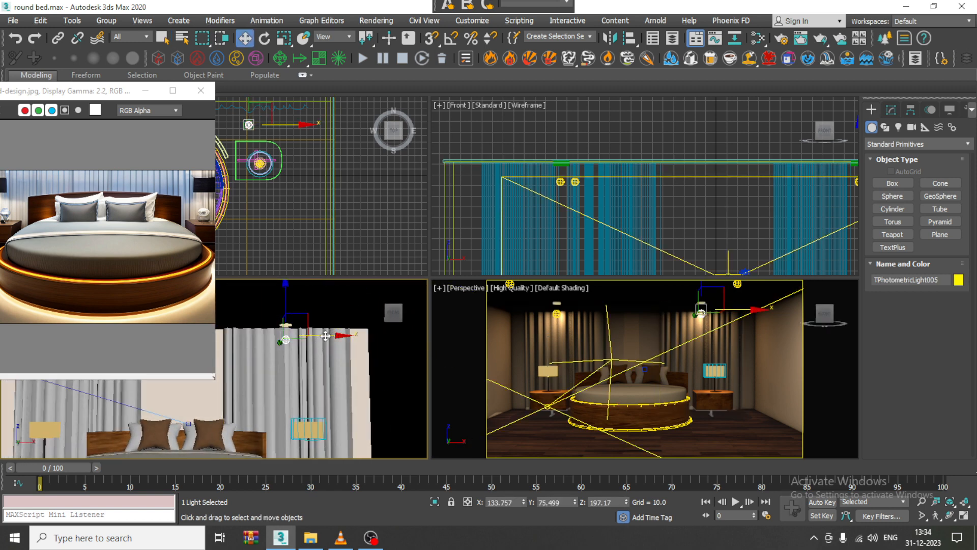
pyautogui.keyDown('shift'); pyautogui.moveTo(331, 338); pyautogui.dragTo(222, 335); pyautogui.keyUp('shift')
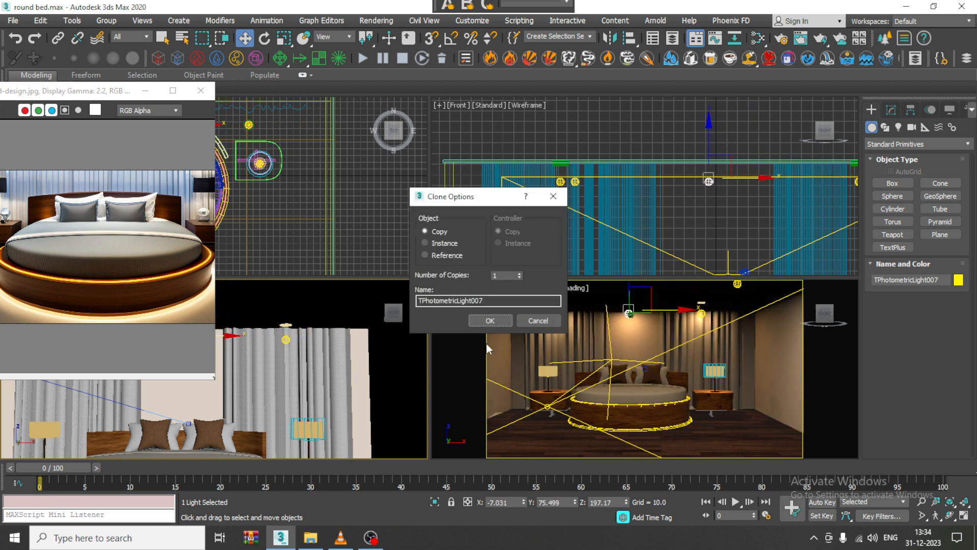
pyautogui.click(499, 317)
# Set the copied light's dimming to about 6340.6% and move it away from the back wall to Y of about 33.8
pyautogui.moveTo(312, 218)
pyautogui.mouseDown(button='middle')
pyautogui.moveTo(336, 222)
pyautogui.moveTo(339, 234)
pyautogui.moveTo(331, 221)
pyautogui.mouseUp(button='middle')
pyautogui.scroll(-3, 339, 235)
pyautogui.moveTo(286, 149)
pyautogui.mouseDown()
pyautogui.moveTo(290, 196)
pyautogui.moveTo(297, 147)
pyautogui.mouseUp()
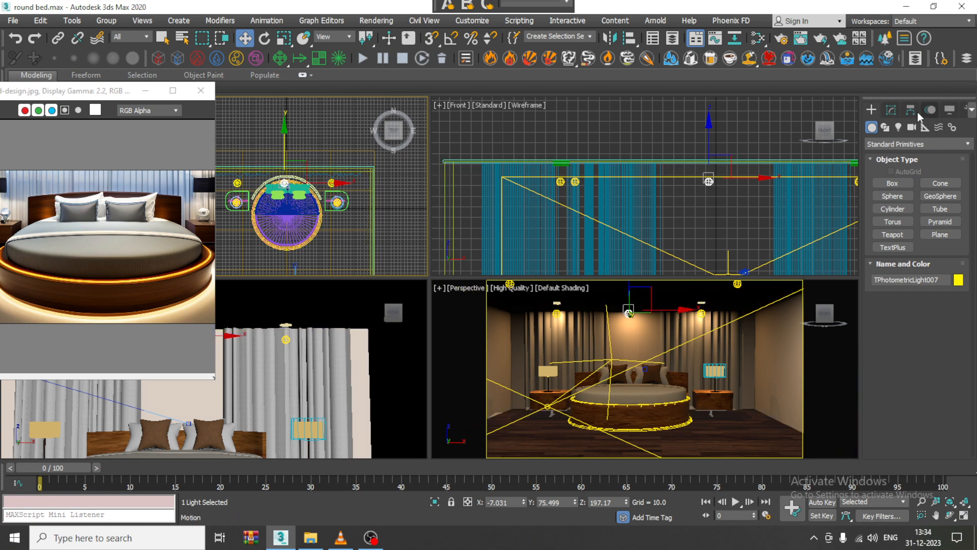
pyautogui.click(891, 110)
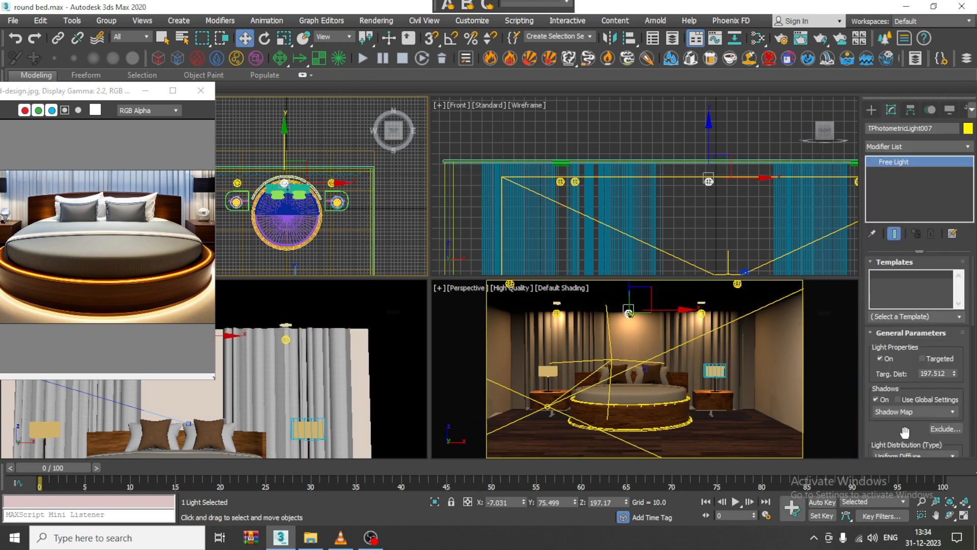
pyautogui.moveTo(905, 430); pyautogui.dragTo(900, 182)
pyautogui.scroll(-3, 914, 247)
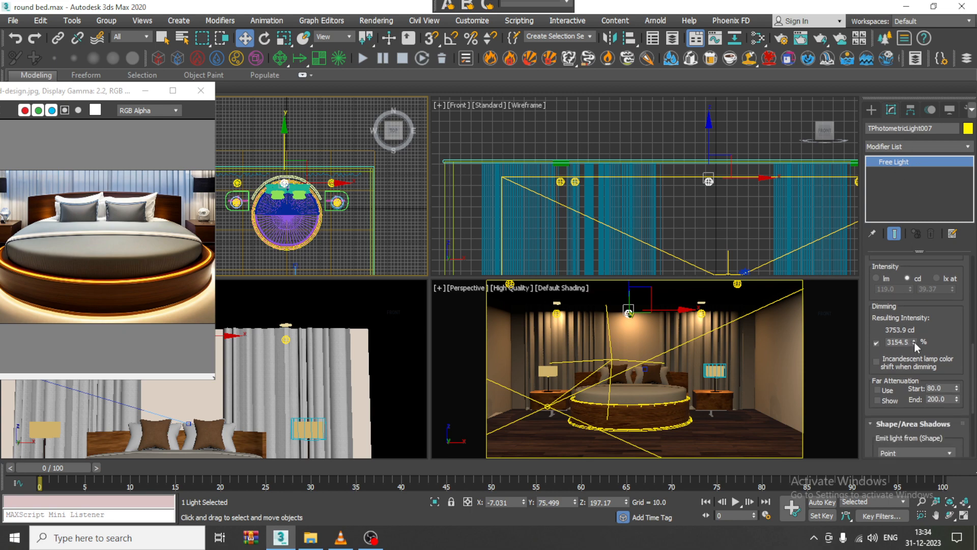
pyautogui.moveTo(915, 344); pyautogui.dragTo(909, 285)
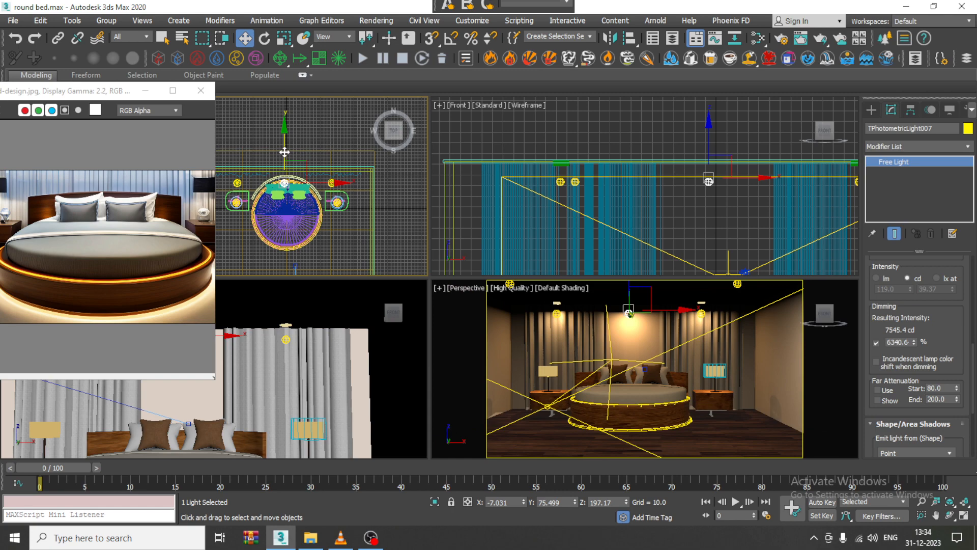
pyautogui.moveTo(284, 152); pyautogui.dragTo(286, 166)
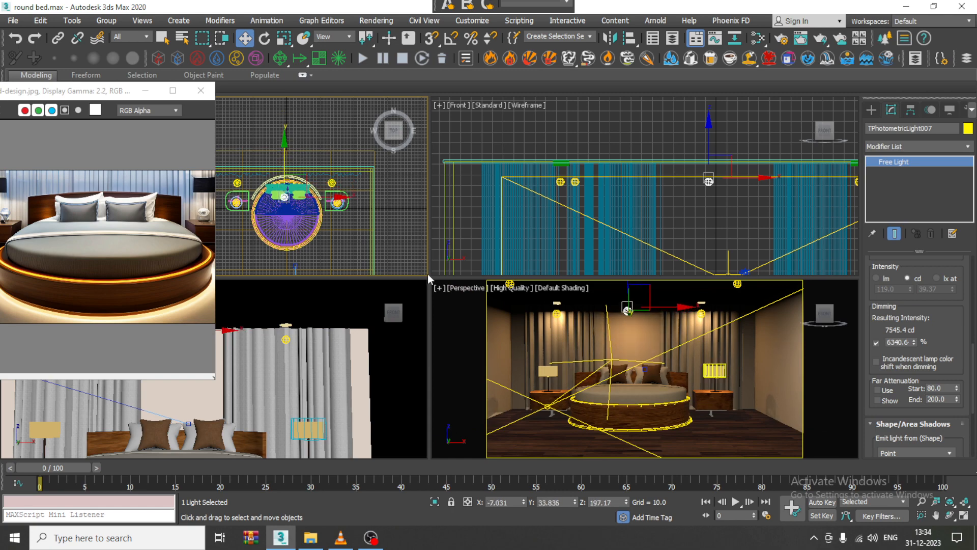
# Maximize the perspective view facing the bed and render it as a test
pyautogui.click(720, 325)
pyautogui.hotkey('alt', 'w')
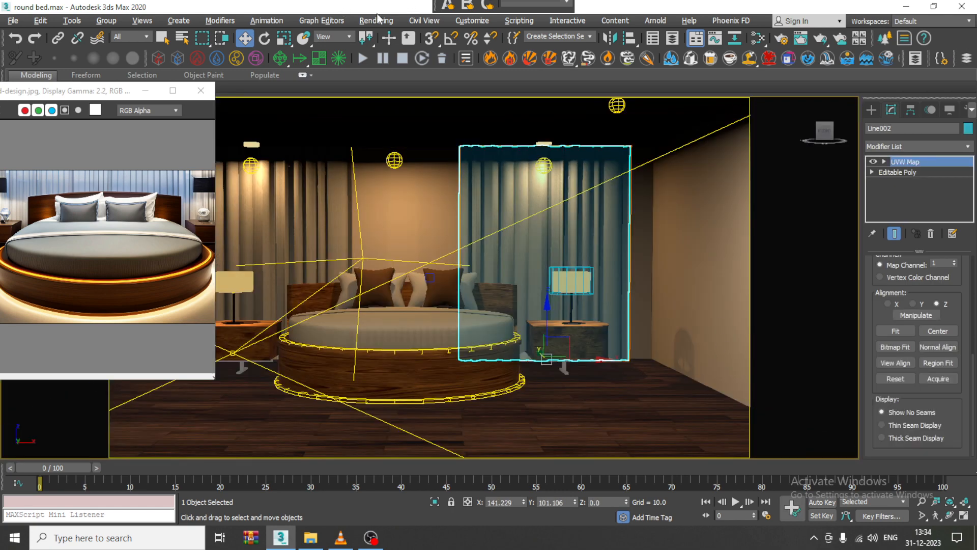
pyautogui.click(377, 20)
pyautogui.click(391, 45)
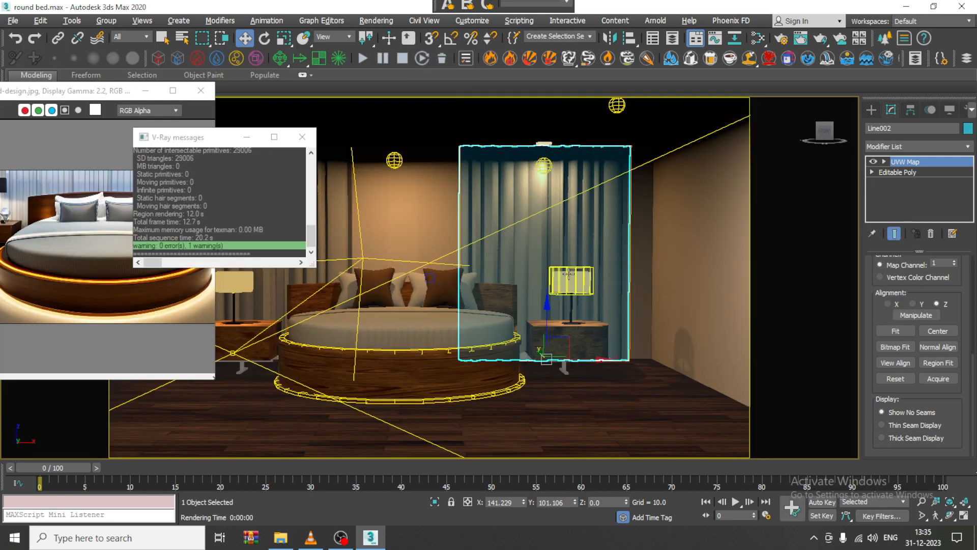
# Open the environment fog setup of the lampshade's cylinder gizmo and set the exposure control to VRay Exposure Control
pyautogui.click(569, 274)
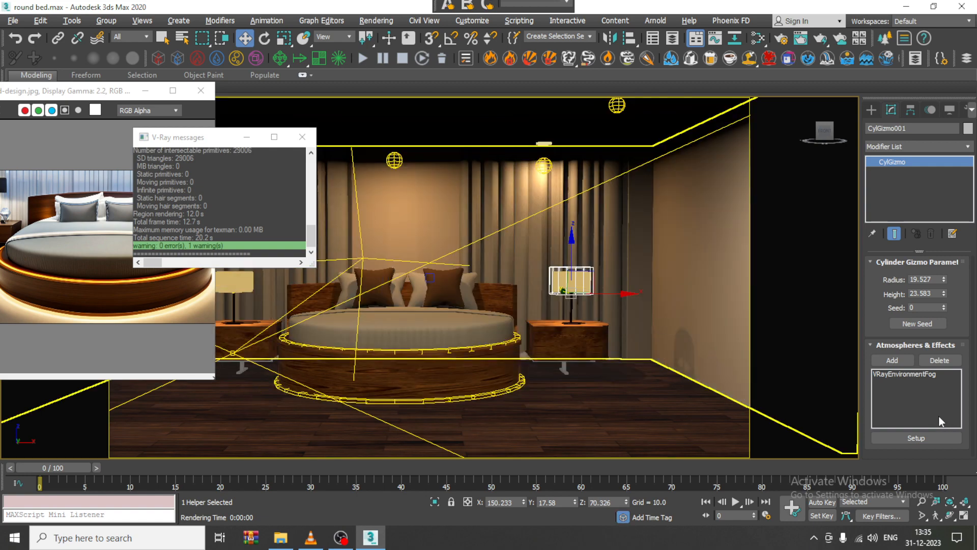
pyautogui.click(900, 387)
pyautogui.click(915, 437)
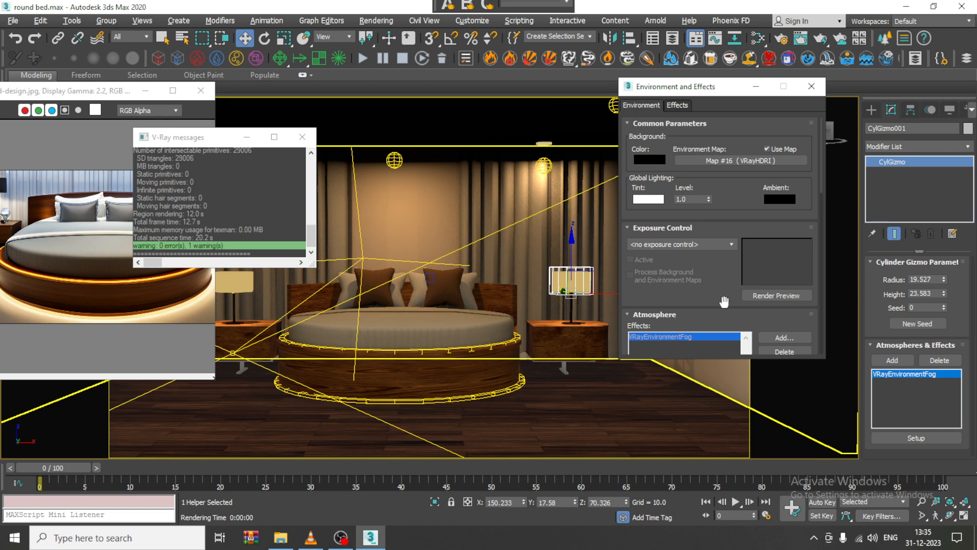
pyautogui.click(703, 242)
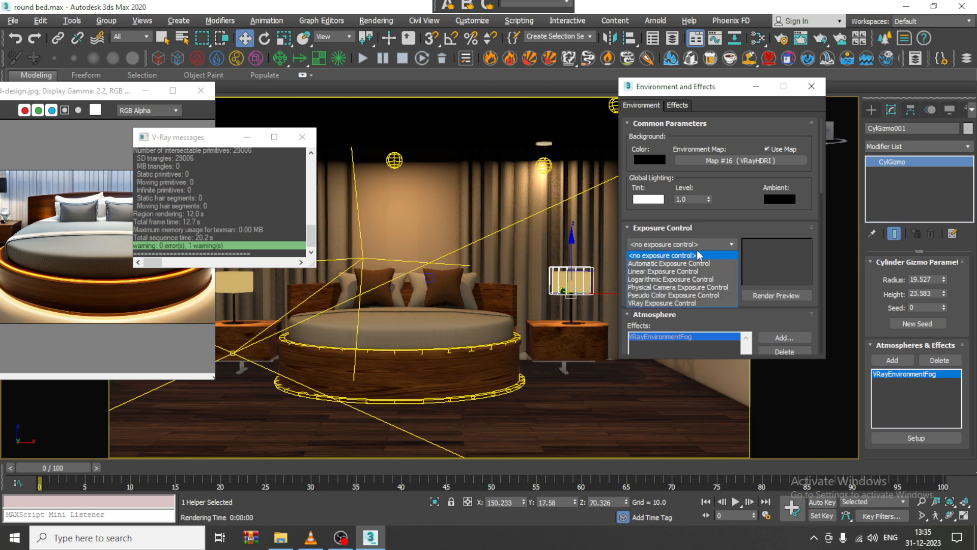
pyautogui.click(684, 304)
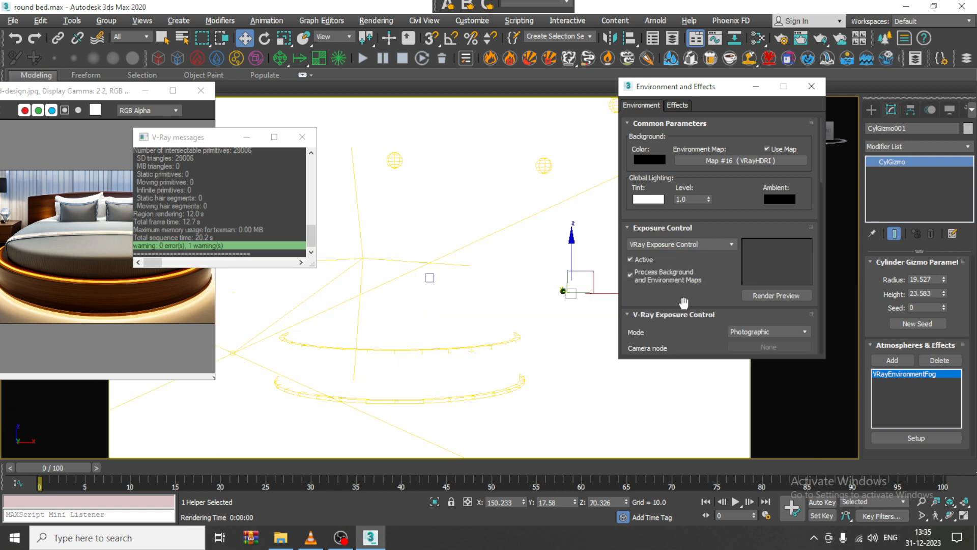
pyautogui.moveTo(710, 282); pyautogui.dragTo(712, 127)
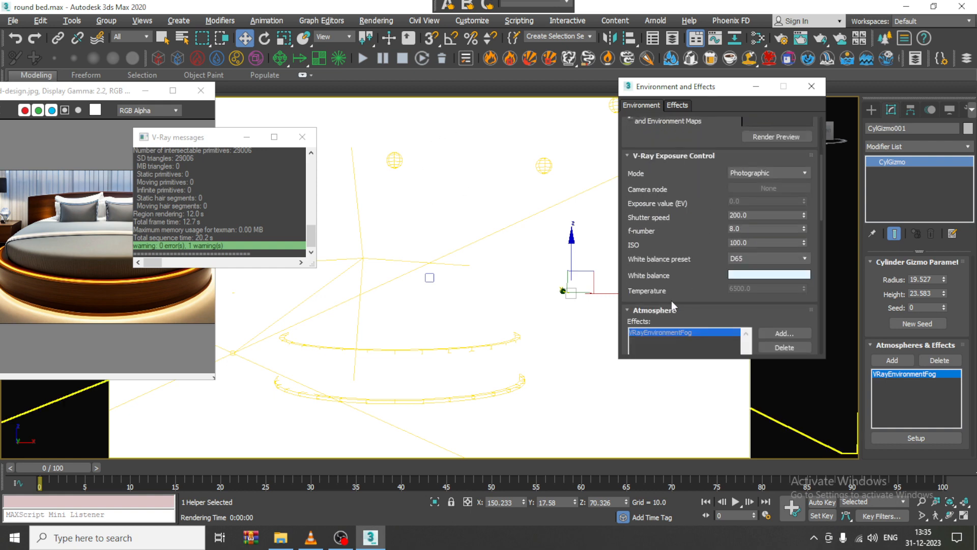
# Test-render the room with the V-Ray exposure control and close the frame buffer
pyautogui.click(378, 21)
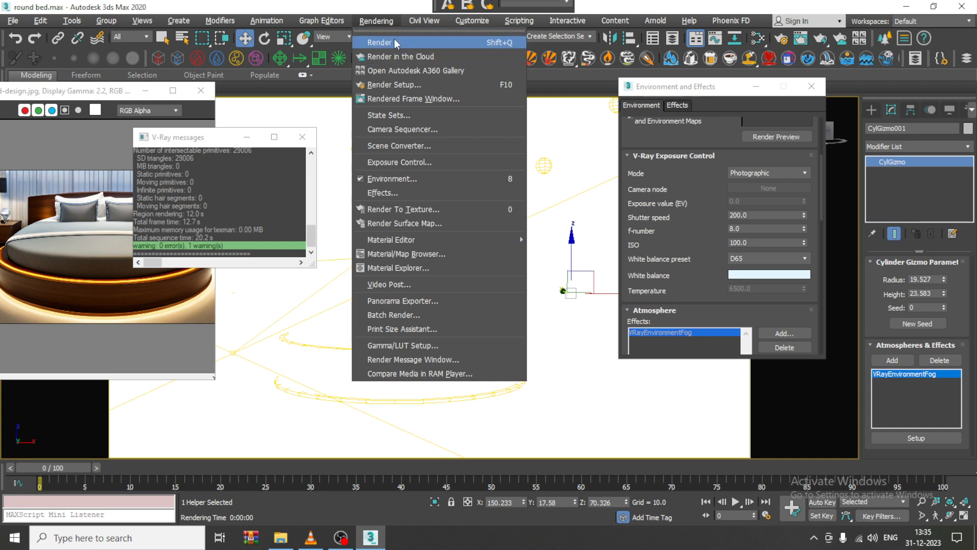
pyautogui.click(394, 39)
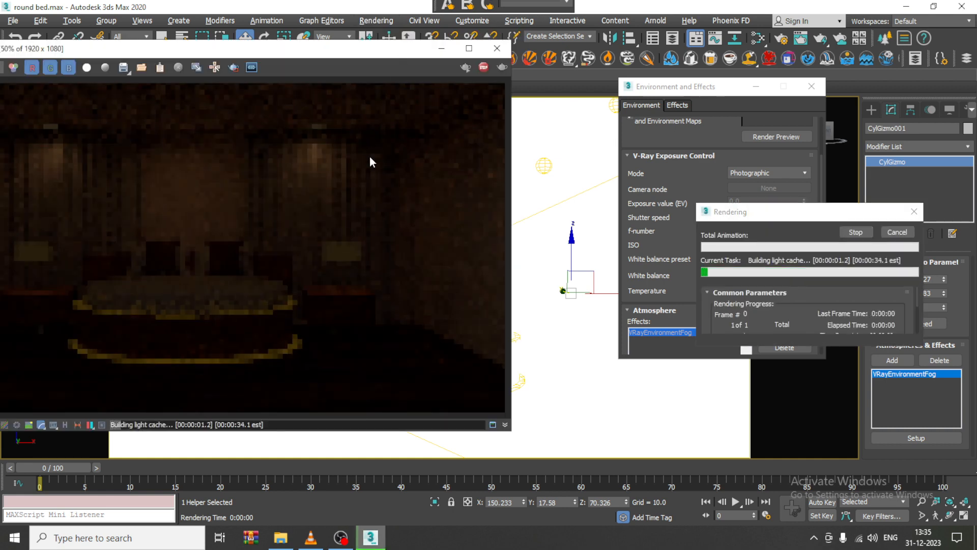
pyautogui.click(497, 49)
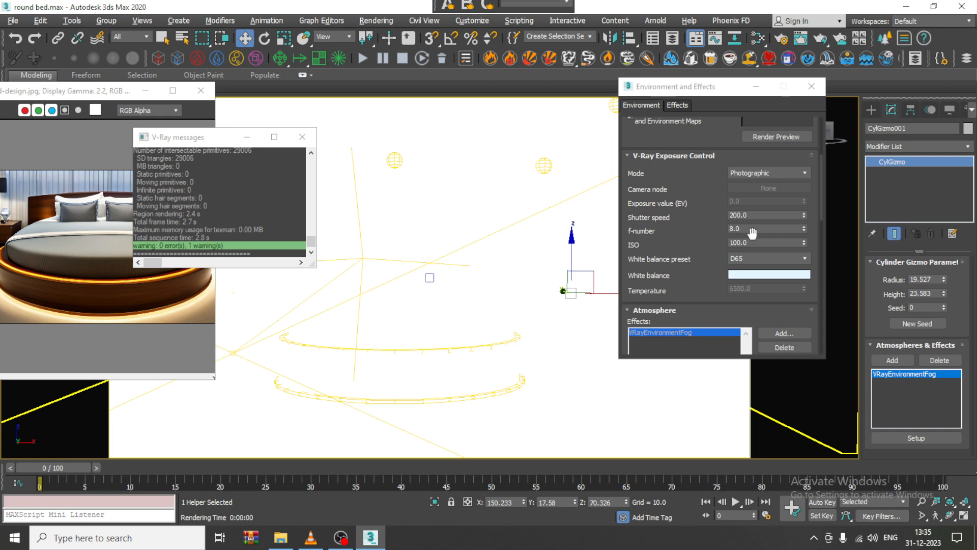
# Set the V-Ray exposure shutter speed to 15 and test-render the room
pyautogui.moveTo(755, 214)
pyautogui.mouseDown()
pyautogui.moveTo(600, 214)
pyautogui.moveTo(757, 218)
pyautogui.mouseUp()
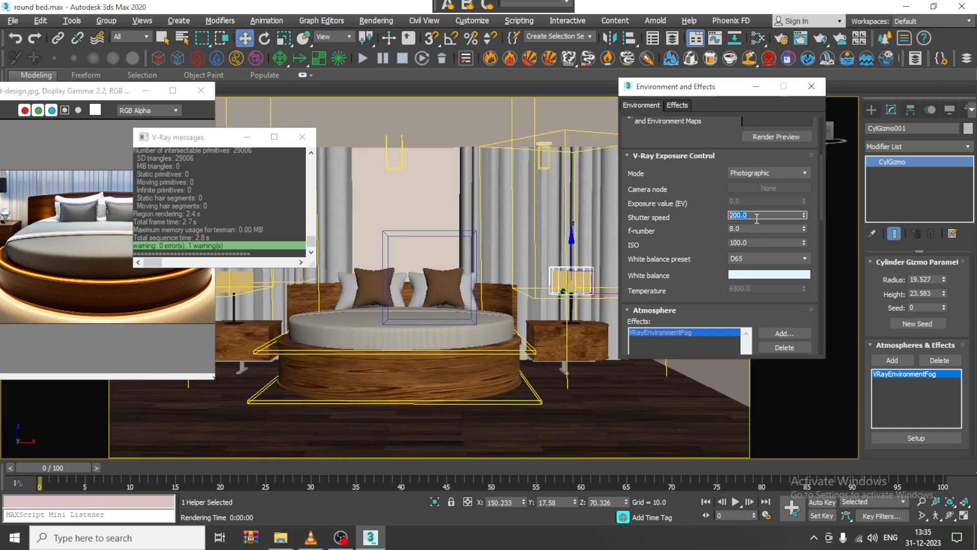
pyautogui.write('15')
pyautogui.press('Return')
pyautogui.click(376, 20)
pyautogui.click(390, 43)
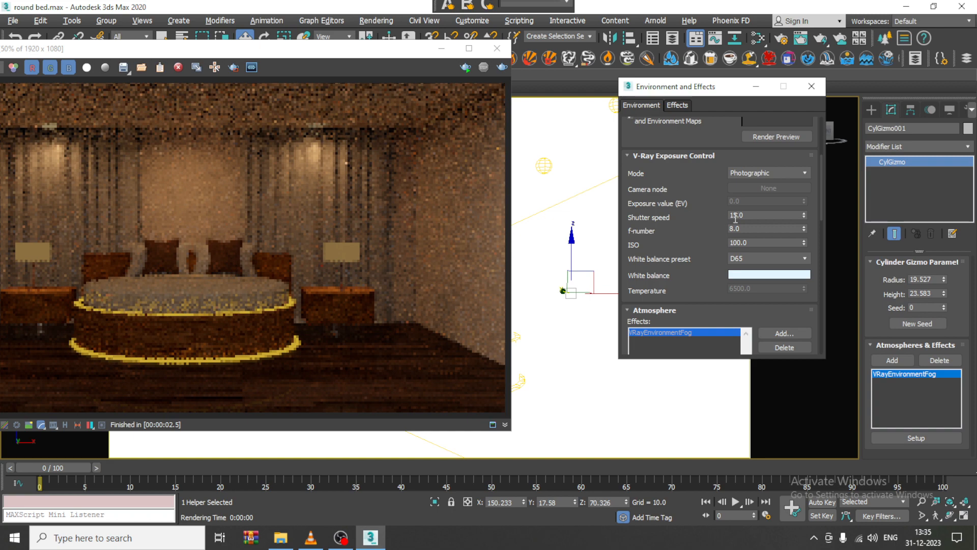
# Set the V-Ray exposure shutter speed to 5, render the room again, and stop the render early
pyautogui.click(742, 214)
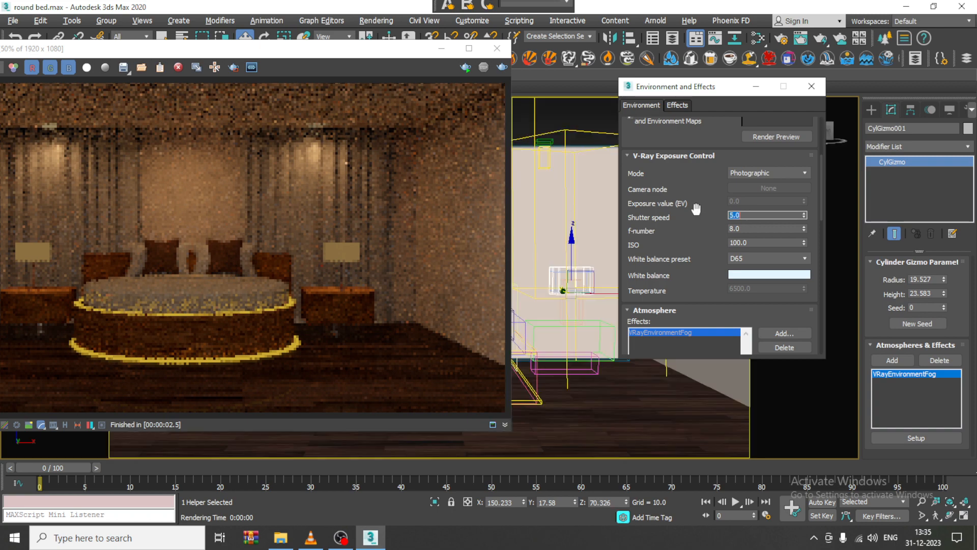
pyautogui.click(502, 68)
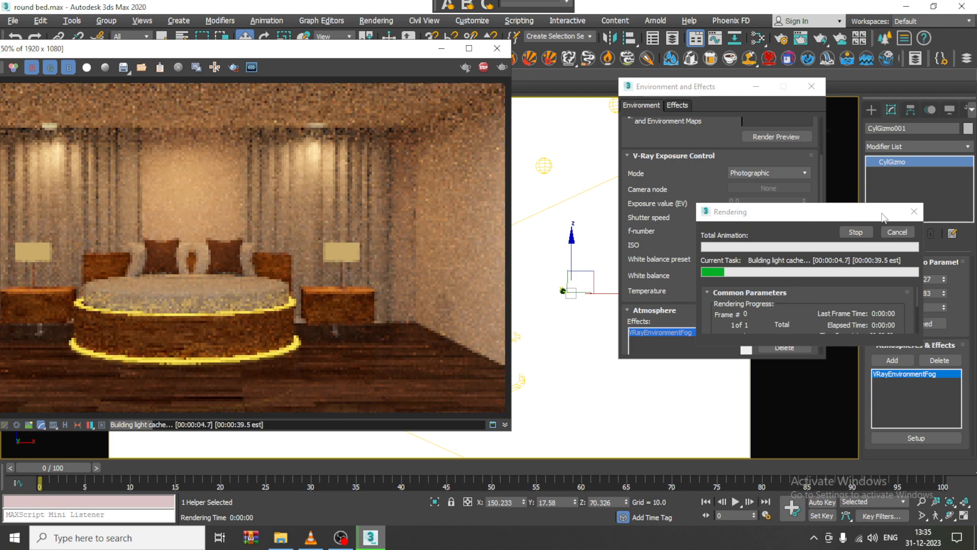
pyautogui.click(896, 232)
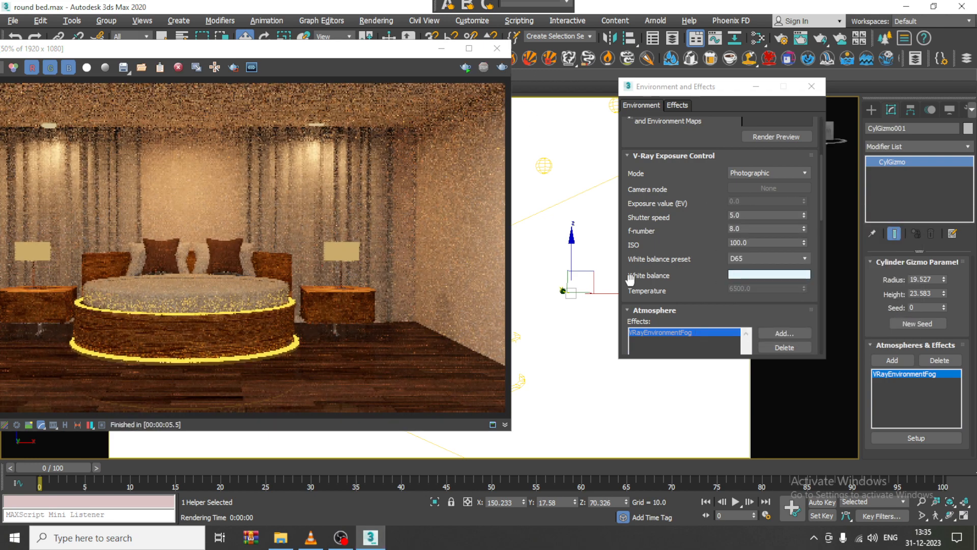
# Select the textured plane light in the room and open its Options settings
pyautogui.click(574, 195)
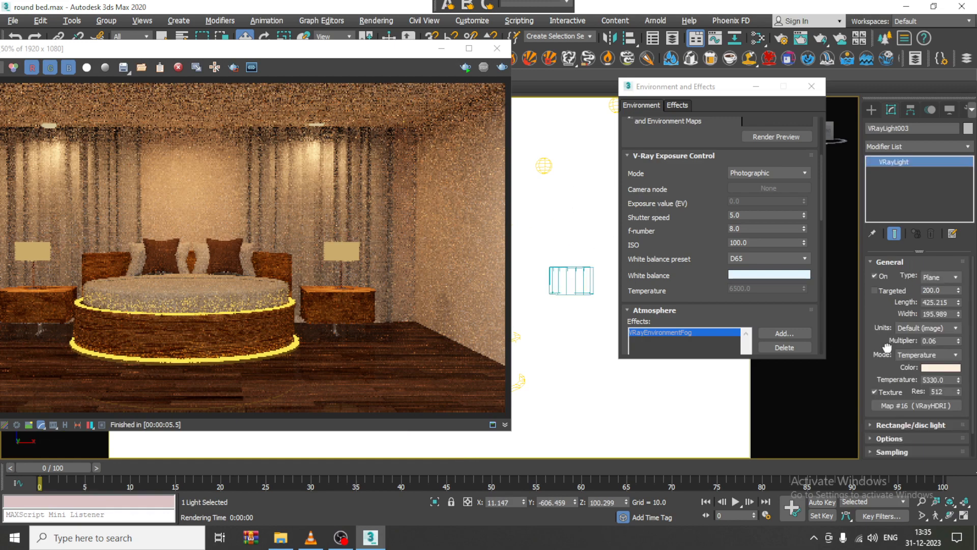
pyautogui.scroll(-1, 889, 351)
pyautogui.click(890, 411)
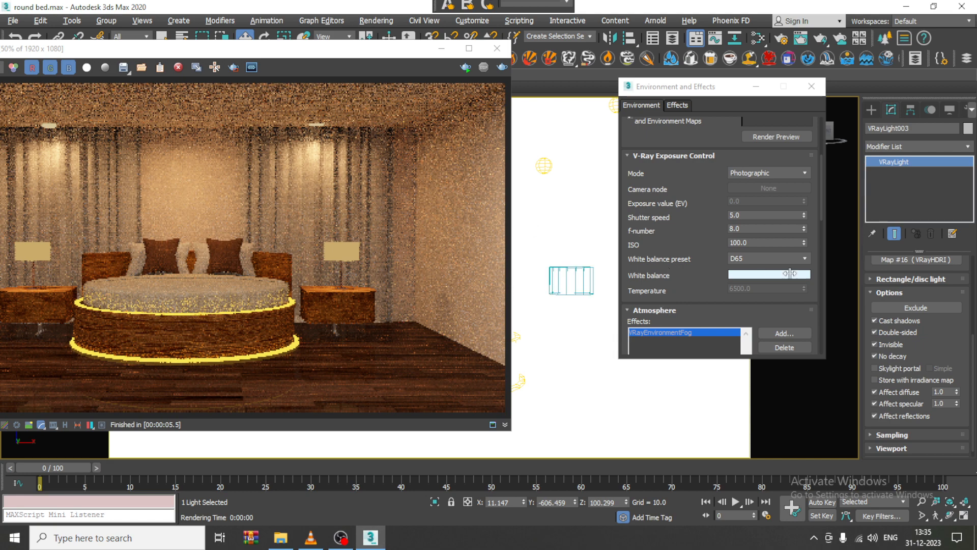
# Set the V-Ray exposure white balance preset to Daylight, test-render the room, and stop the render early
pyautogui.click(768, 259)
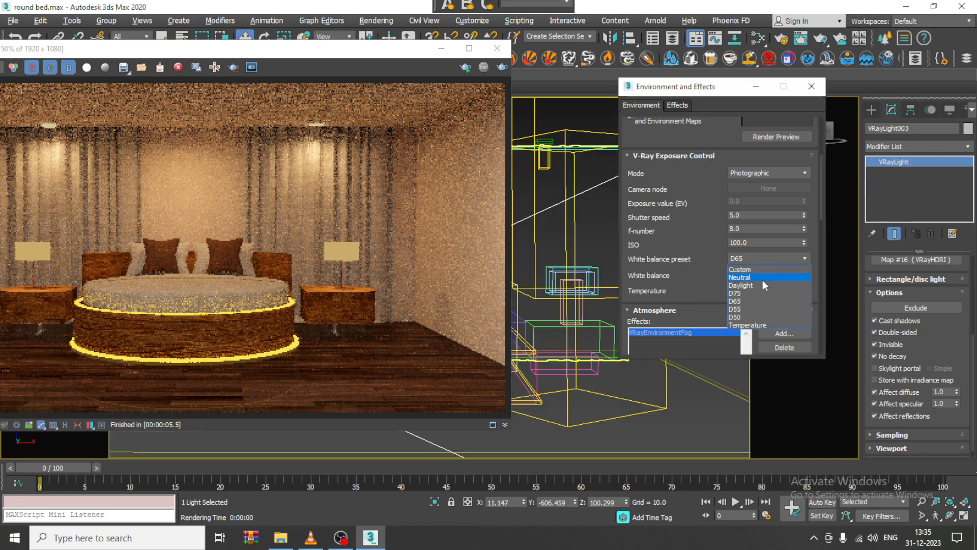
pyautogui.click(764, 284)
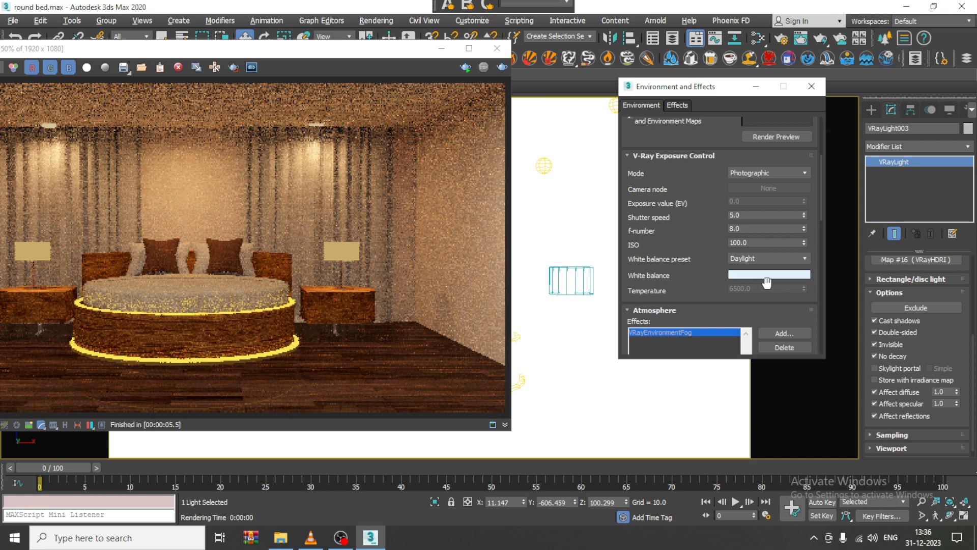
pyautogui.click(503, 66)
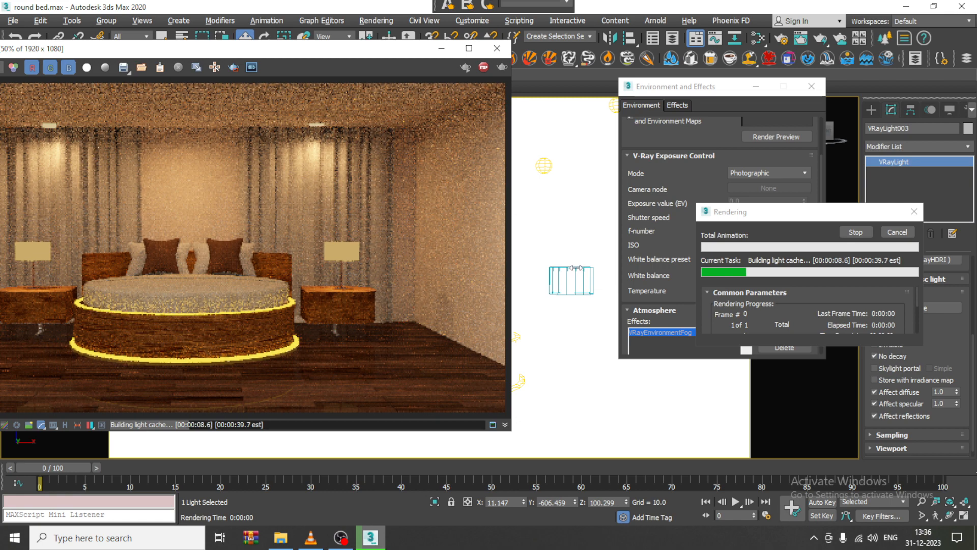
pyautogui.click(865, 229)
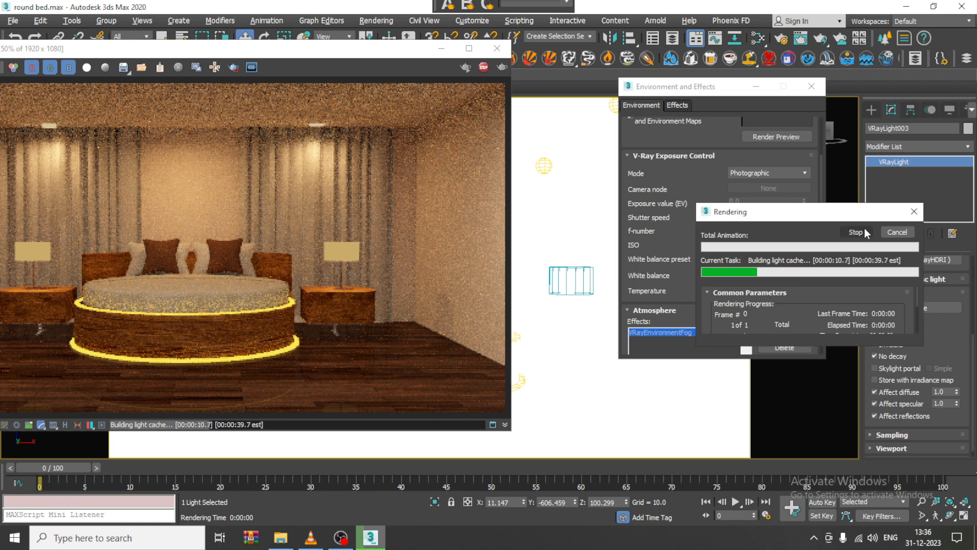
# Delete the cylinder gizmo from the lampshade
pyautogui.click(559, 273)
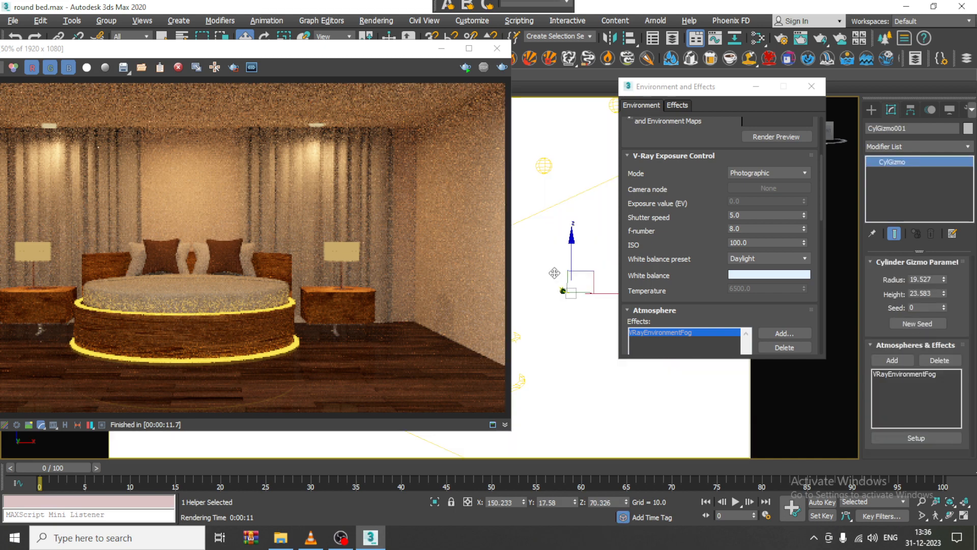
pyautogui.press('Delete')
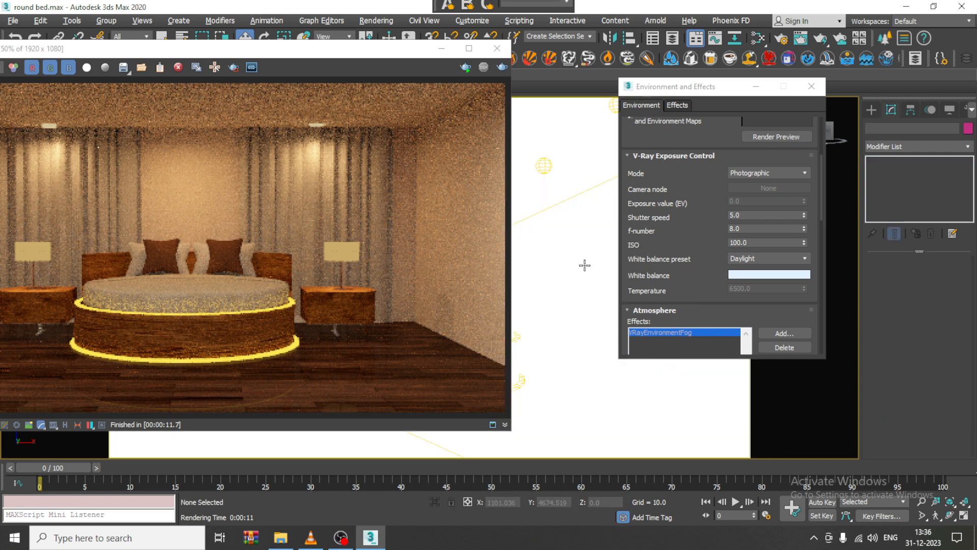
pyautogui.click(580, 269)
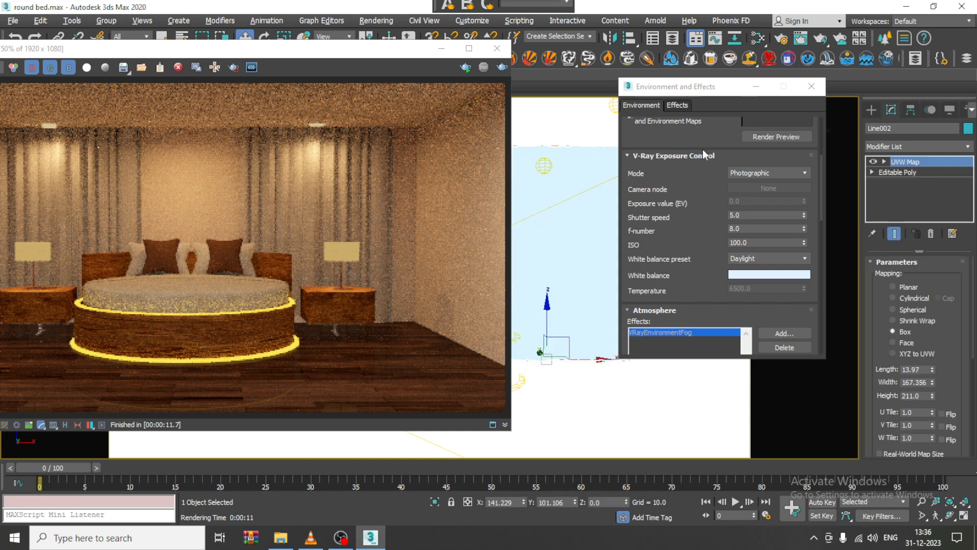
# Turn off the exposure control, try Pseudo Color Exposure Control, and reapply VRay Exposure Control
pyautogui.scroll(3, 681, 199)
pyautogui.click(691, 179)
pyautogui.click(689, 188)
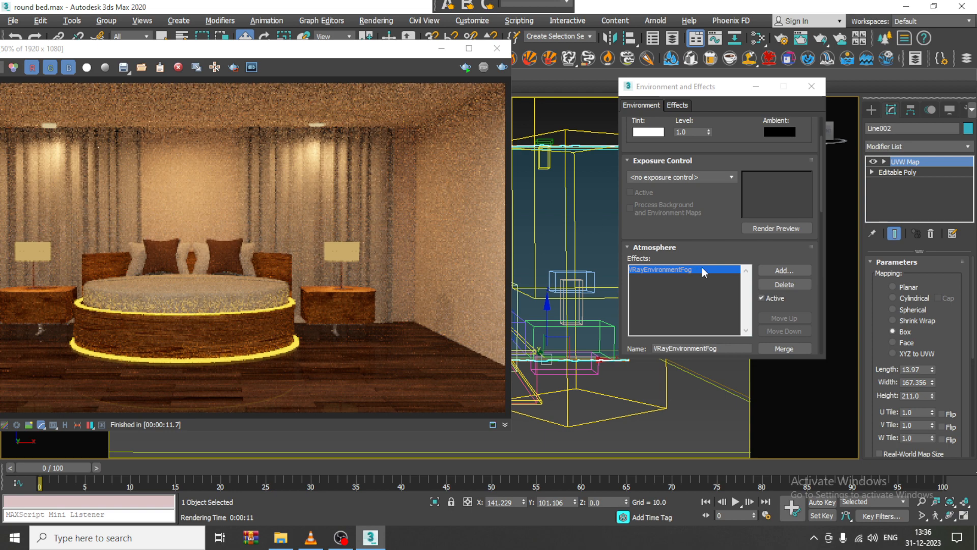
pyautogui.click(688, 178)
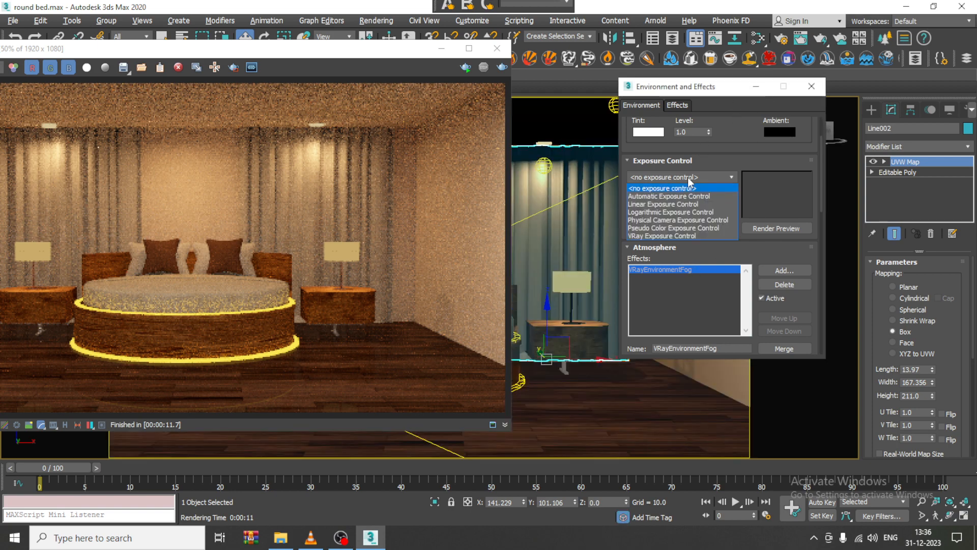
pyautogui.click(679, 228)
pyautogui.click(677, 173)
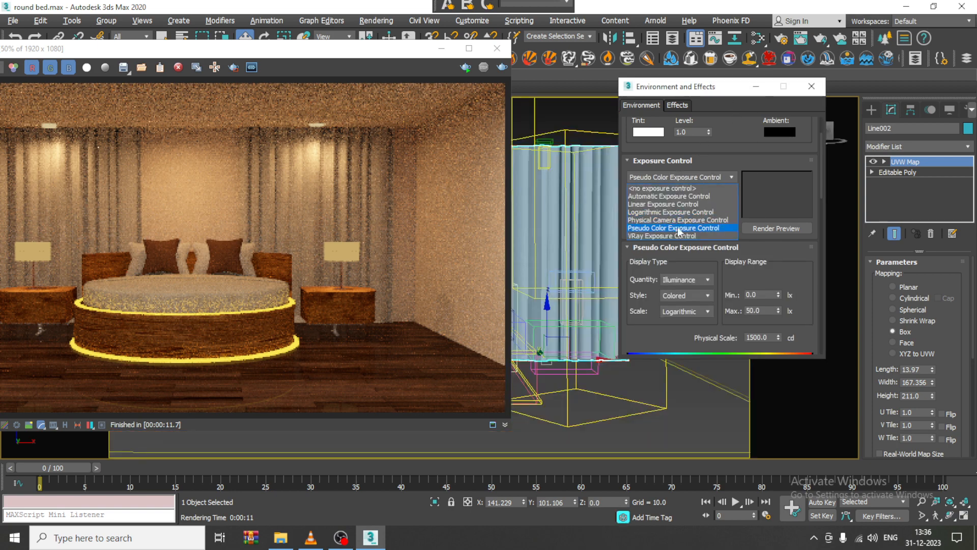
pyautogui.click(679, 231)
pyautogui.moveTo(718, 230); pyautogui.dragTo(717, 179)
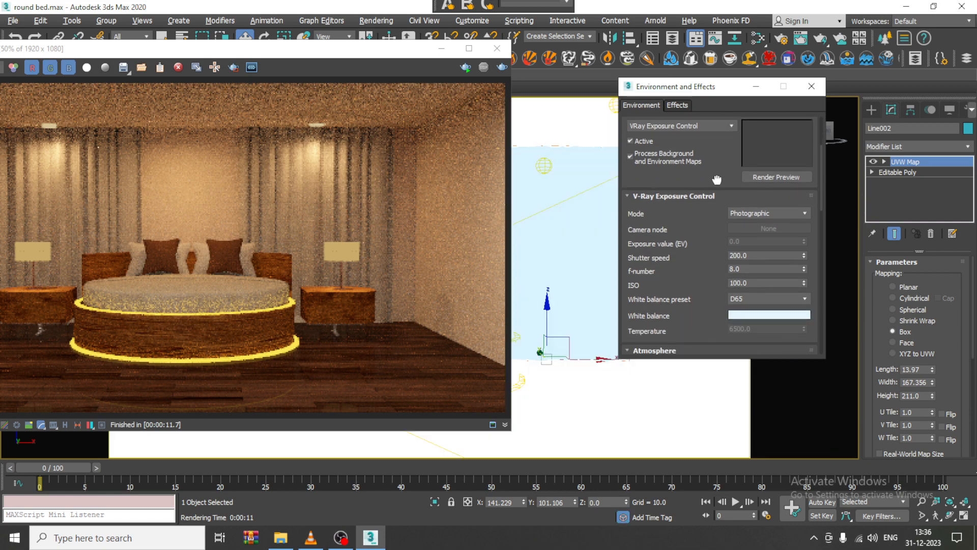
# Set the shutter speed to 5 and the white balance preset to D75, and test-render the room
pyautogui.doubleClick(752, 257)
pyautogui.press('Return')
pyautogui.click(768, 299)
pyautogui.click(763, 333)
pyautogui.click(505, 68)
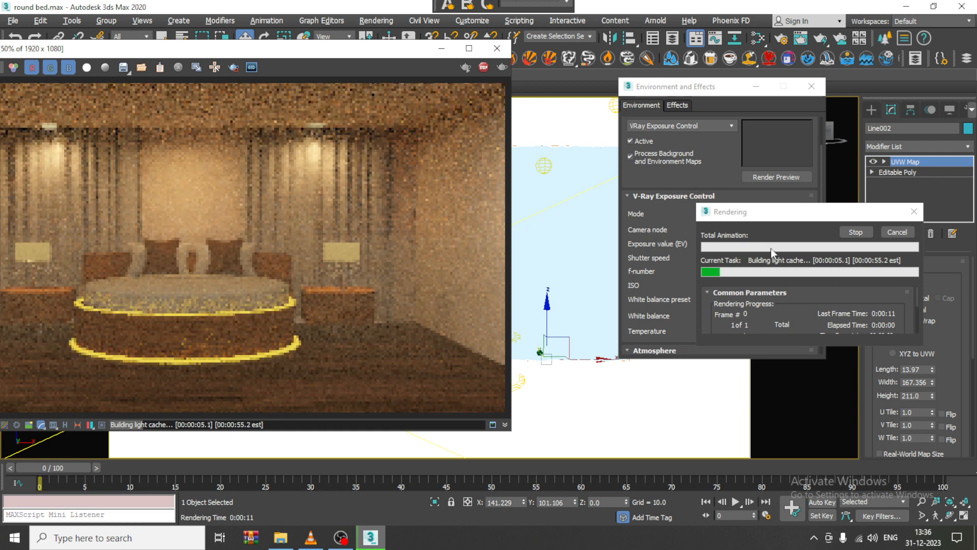
# Compare brief test renders of the room with the white balance preset at D65 and at Neutral
pyautogui.click(748, 299)
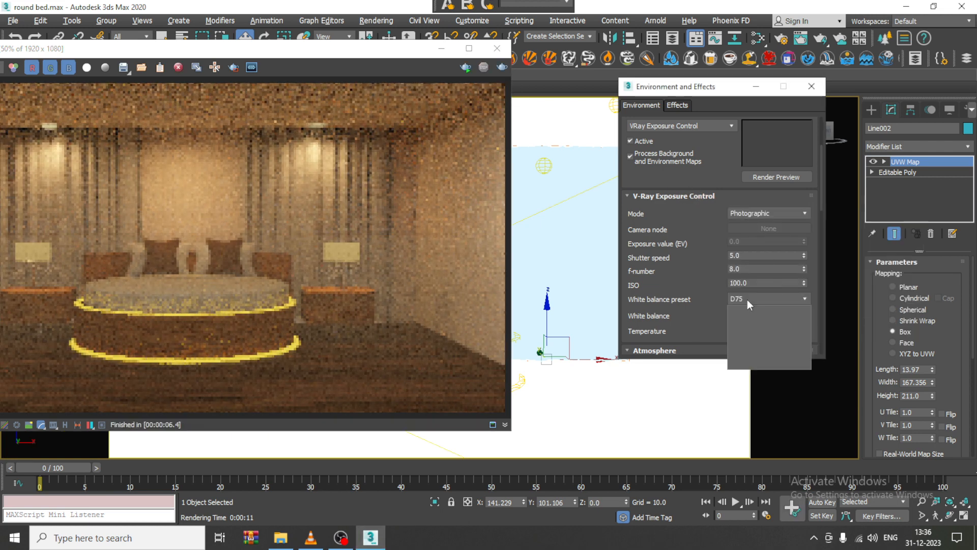
pyautogui.click(755, 342)
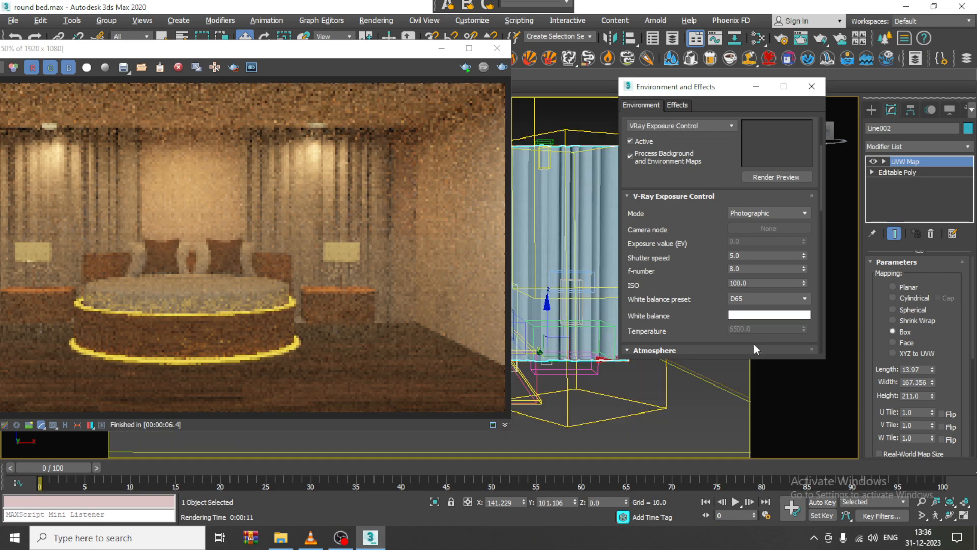
pyautogui.click(503, 68)
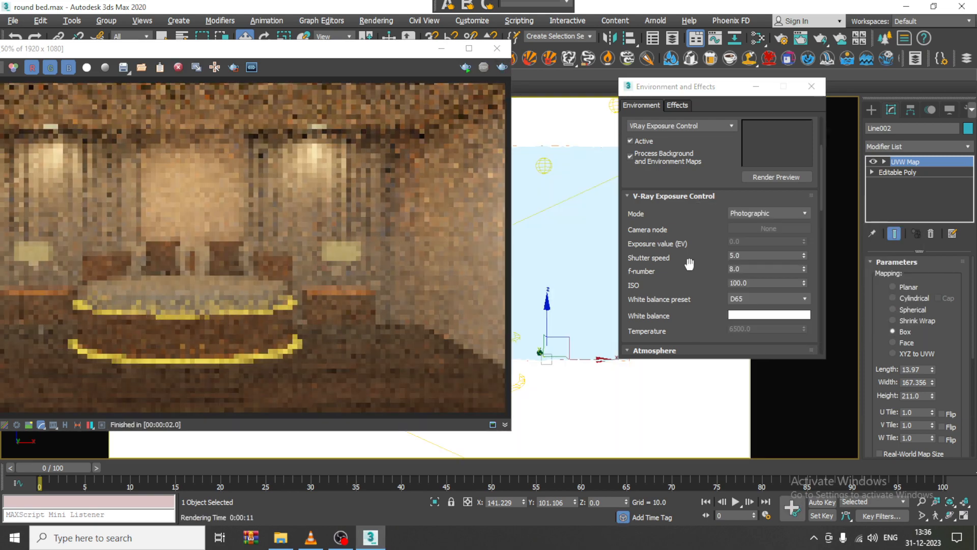
pyautogui.click(747, 299)
pyautogui.click(756, 313)
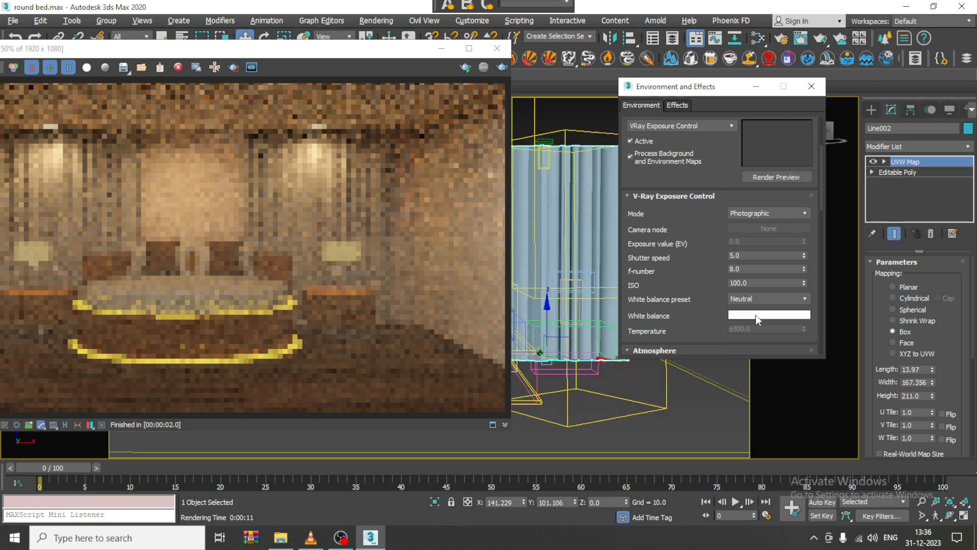
pyautogui.click(502, 68)
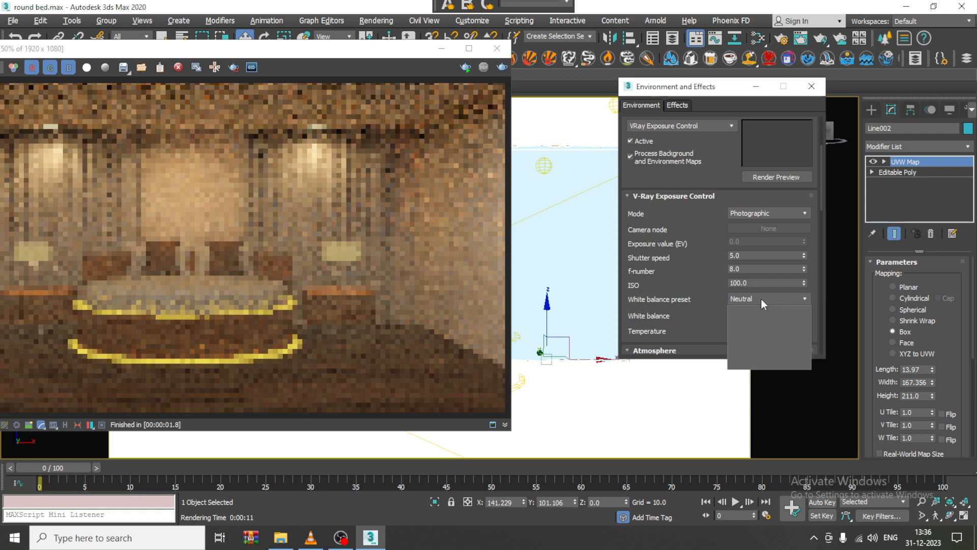
# Repeat the test render with the D65 white balance preset, render again with Neutral, and cancel the last render
pyautogui.click(754, 300)
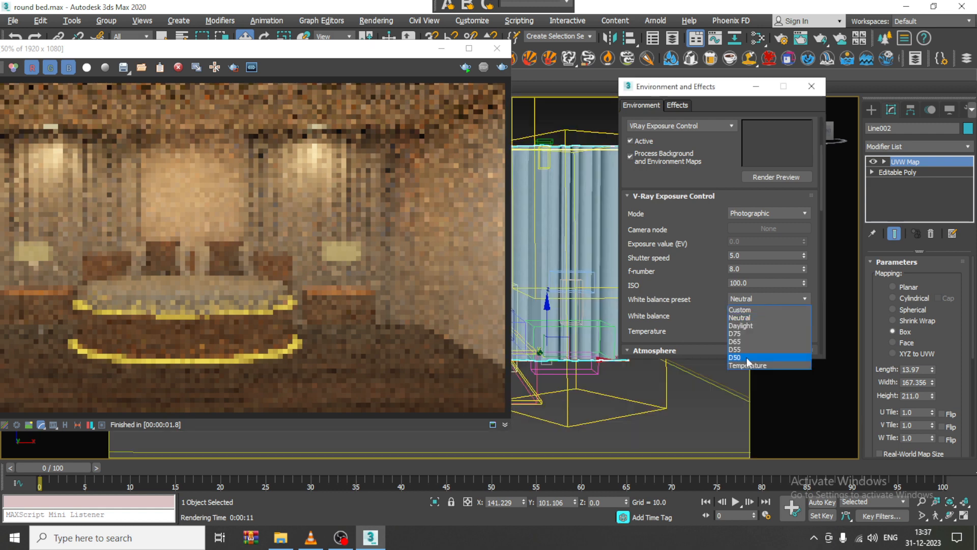
pyautogui.click(750, 341)
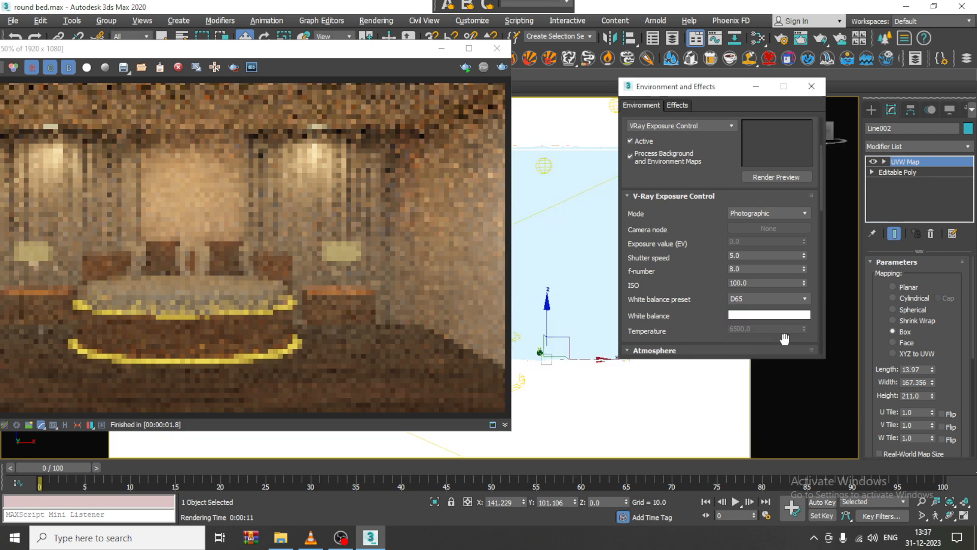
pyautogui.click(464, 66)
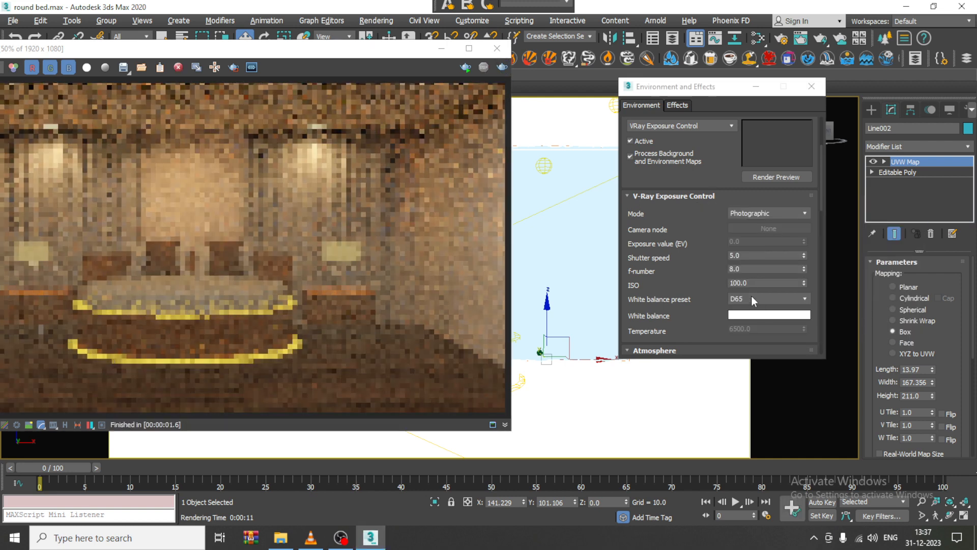
pyautogui.click(751, 297)
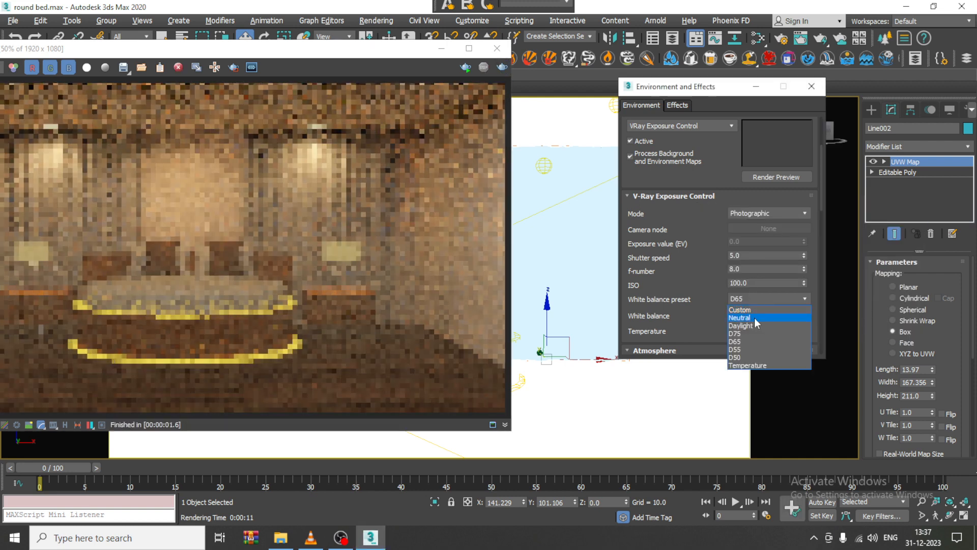
pyautogui.click(754, 318)
pyautogui.click(502, 67)
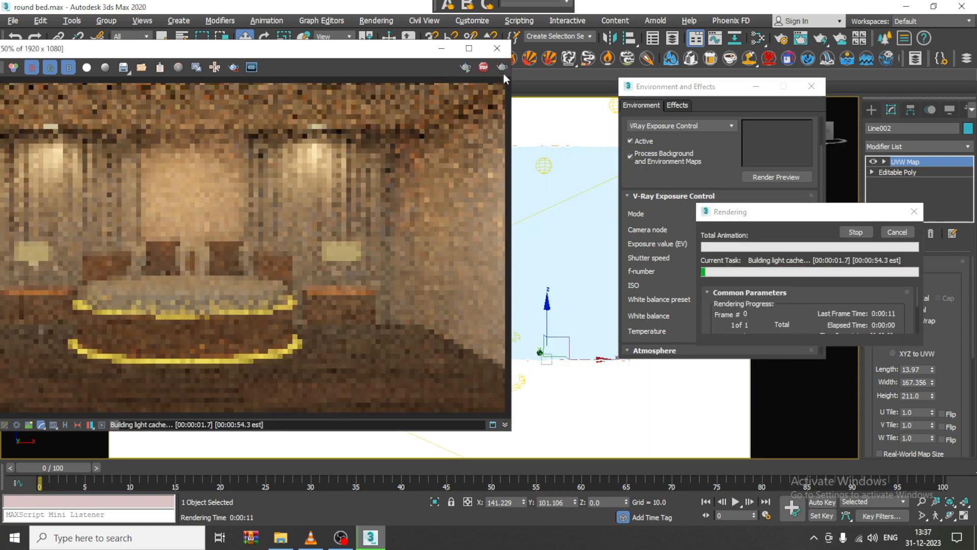
pyautogui.click(898, 232)
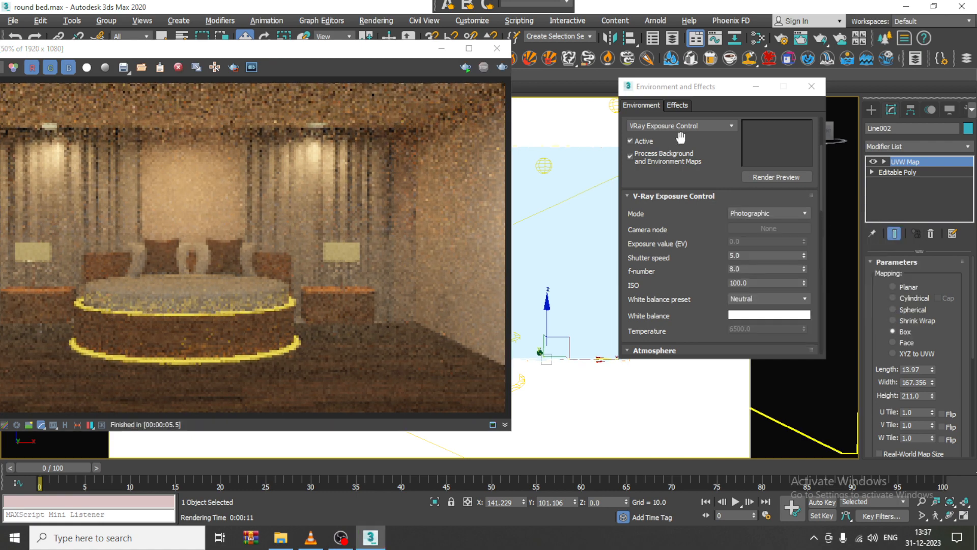
# Set the exposure control to no exposure control, test-render the room, and close the frame buffer
pyautogui.click(666, 127)
pyautogui.click(665, 133)
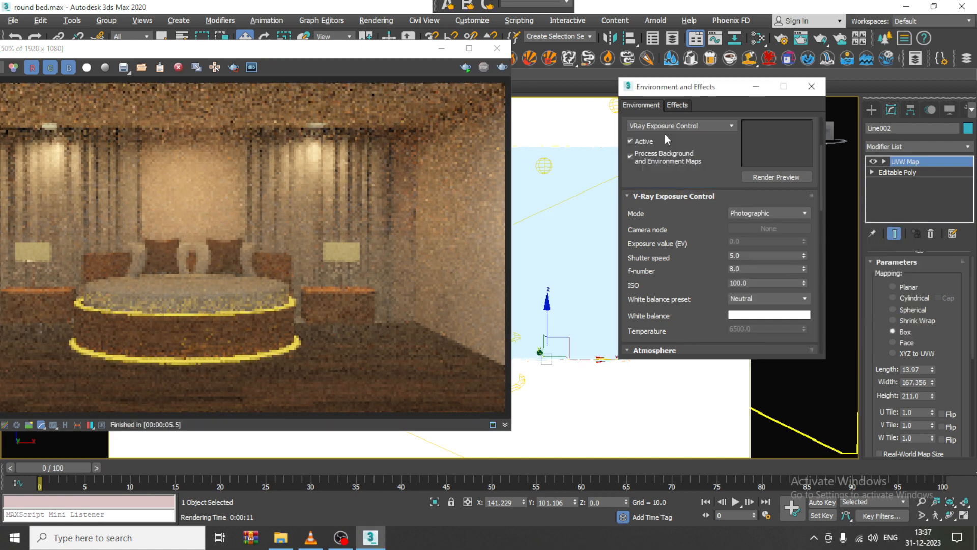
pyautogui.click(500, 69)
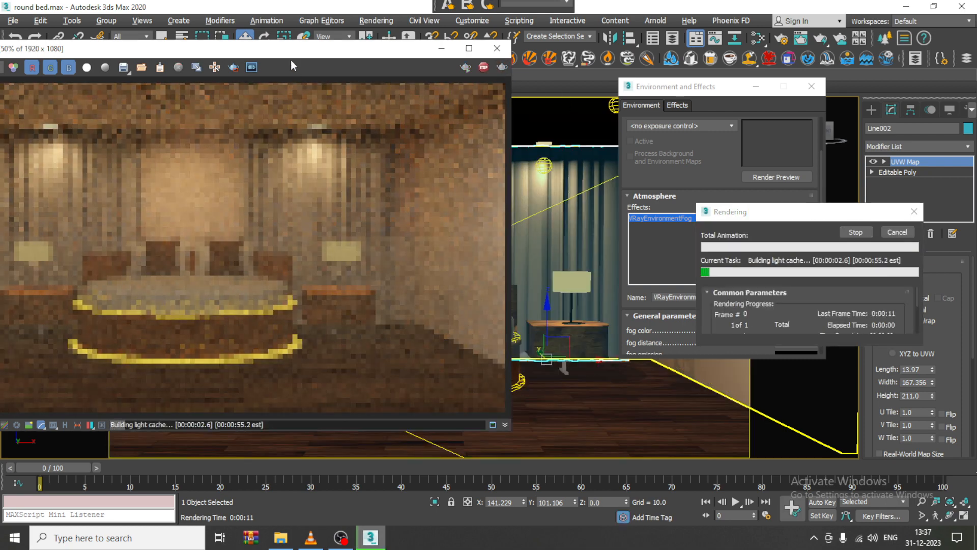
pyautogui.moveTo(291, 50); pyautogui.dragTo(592, 48)
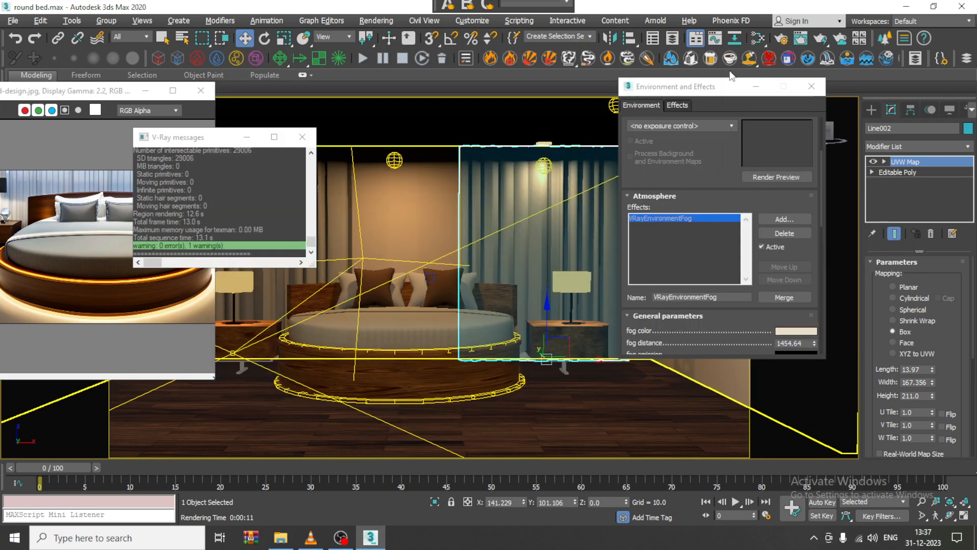
pyautogui.click(799, 49)
# Move the reference image clear of the viewport labels and delete the VRayEnvironmentFog atmosphere effect
pyautogui.moveTo(113, 97)
pyautogui.mouseDown()
pyautogui.moveTo(74, 167)
pyautogui.moveTo(98, 174)
pyautogui.mouseUp()
pyautogui.click(79, 105)
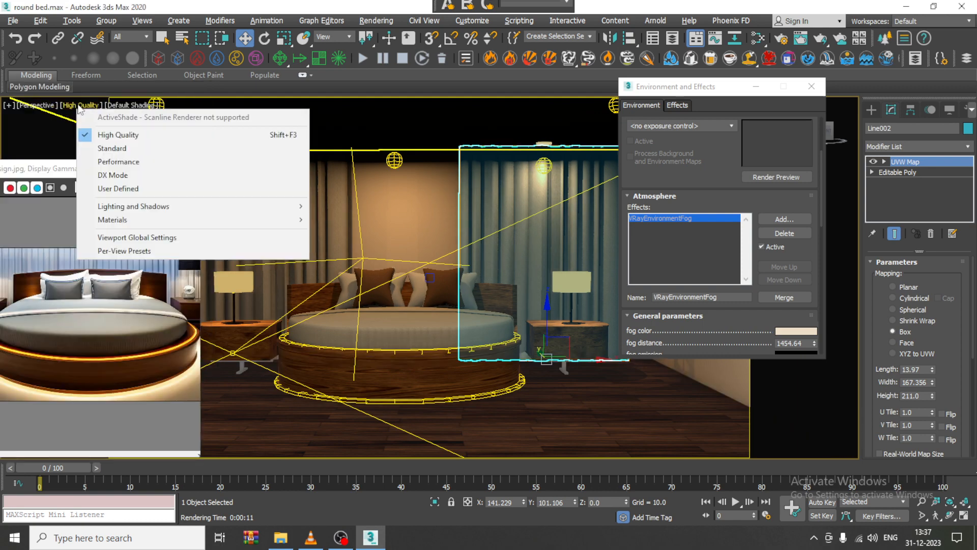
pyautogui.click(408, 176)
pyautogui.click(376, 21)
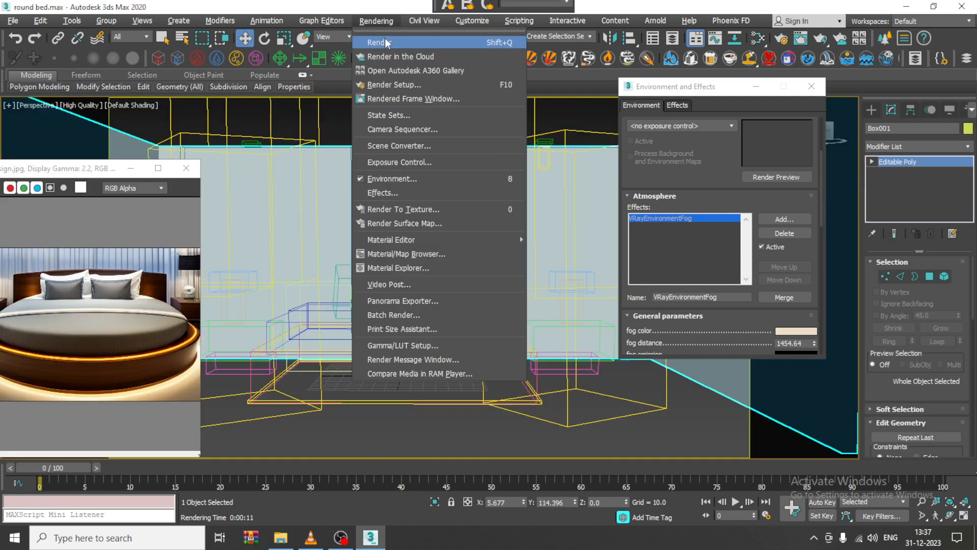
pyautogui.click(795, 234)
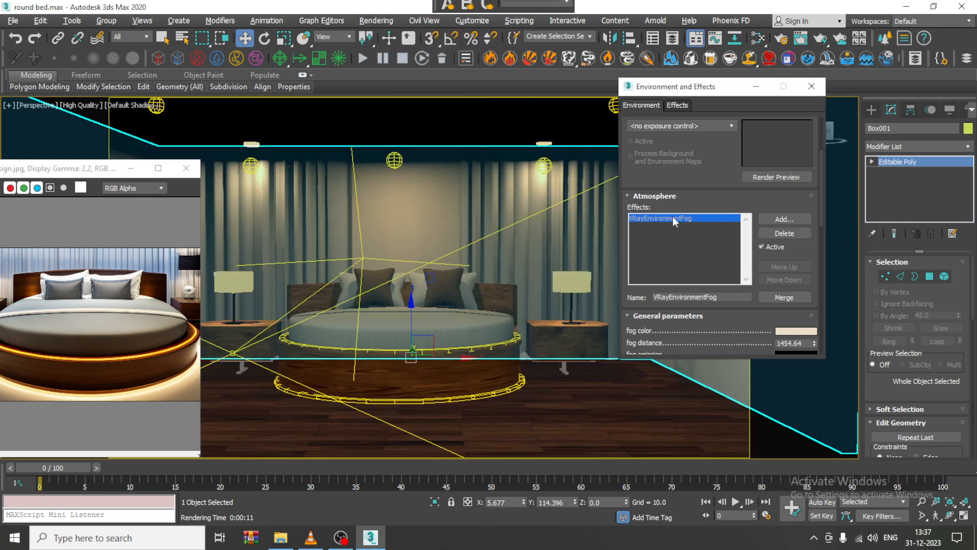
pyautogui.click(776, 234)
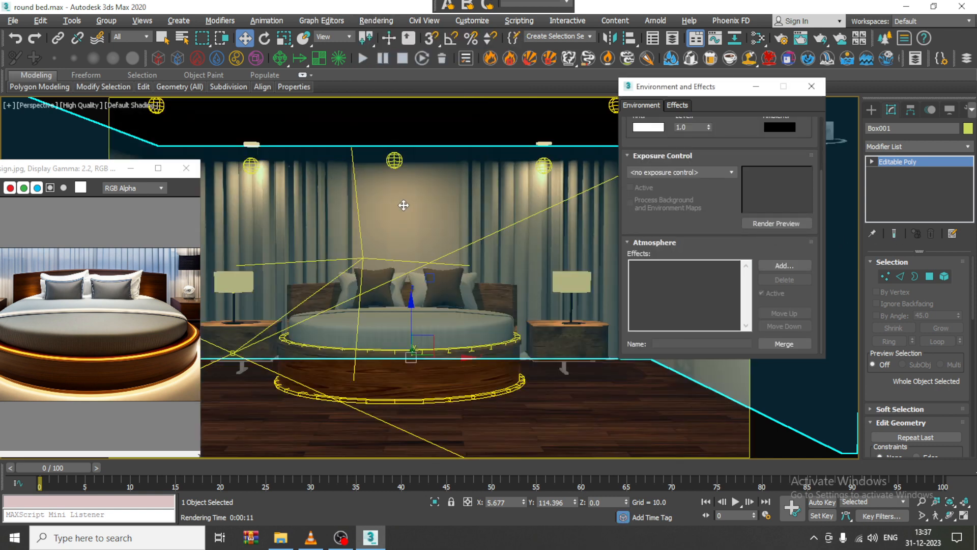
# Switch the perspective viewport to Standard quality, select the bed's mesh light, and return to the four-viewport layout
pyautogui.hotkey('shift', 'F3')
pyautogui.scroll(-9, 486, 304)
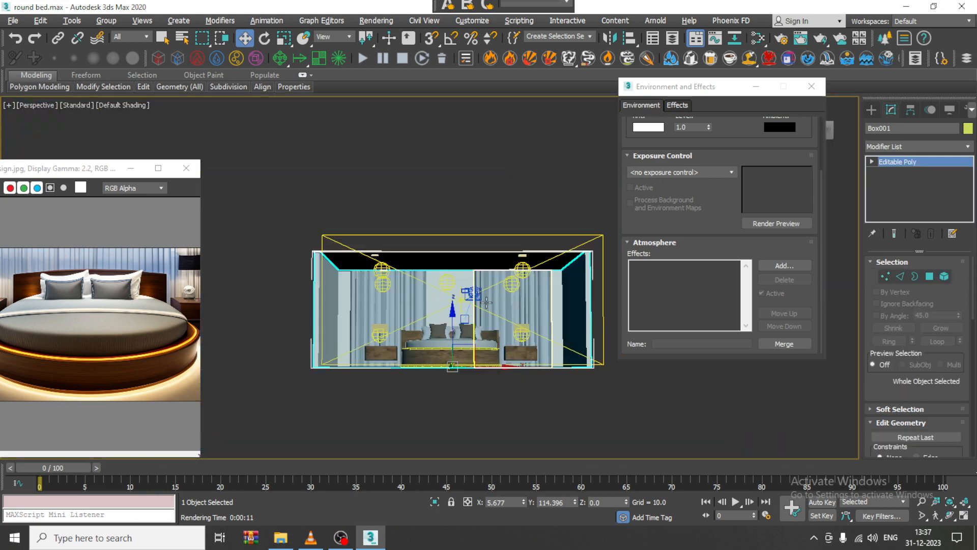
pyautogui.keyDown('alt'); pyautogui.moveTo(487, 304); pyautogui.dragTo(473, 321, button='middle'); pyautogui.keyUp('alt')
pyautogui.click(572, 343)
pyautogui.scroll(5, 573, 343)
pyautogui.scroll(3, 544, 307)
pyautogui.scroll(-5, 544, 307)
pyautogui.click(504, 326)
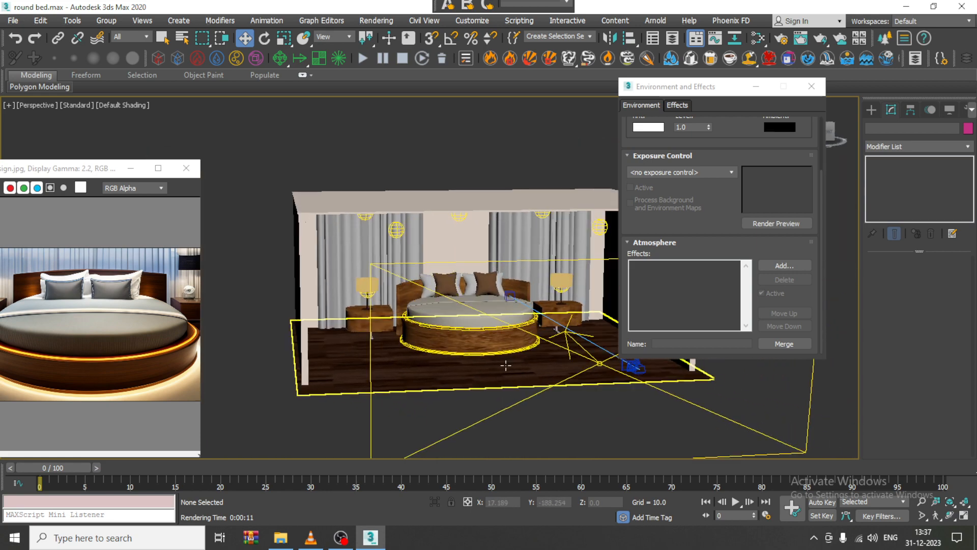
pyautogui.hotkey('alt', 'w')
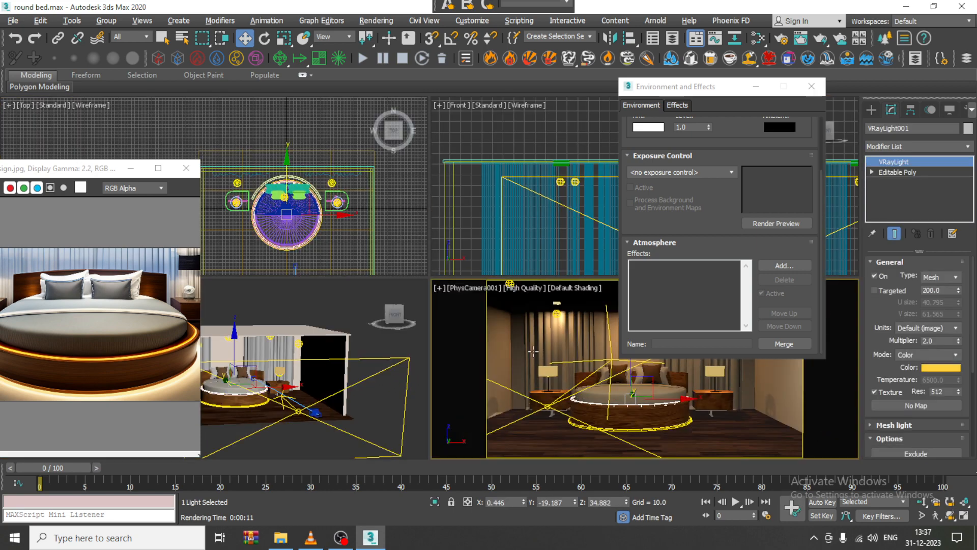
# Maximize the camera view, test-render the room, and minimize the frame buffer
pyautogui.press('c')
pyautogui.hotkey('alt', 'w')
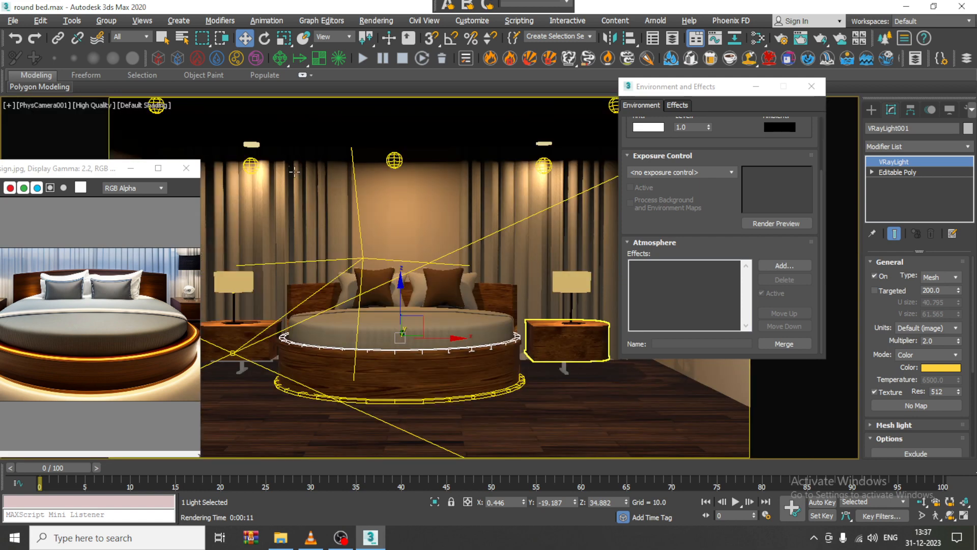
pyautogui.click(376, 21)
pyautogui.click(395, 41)
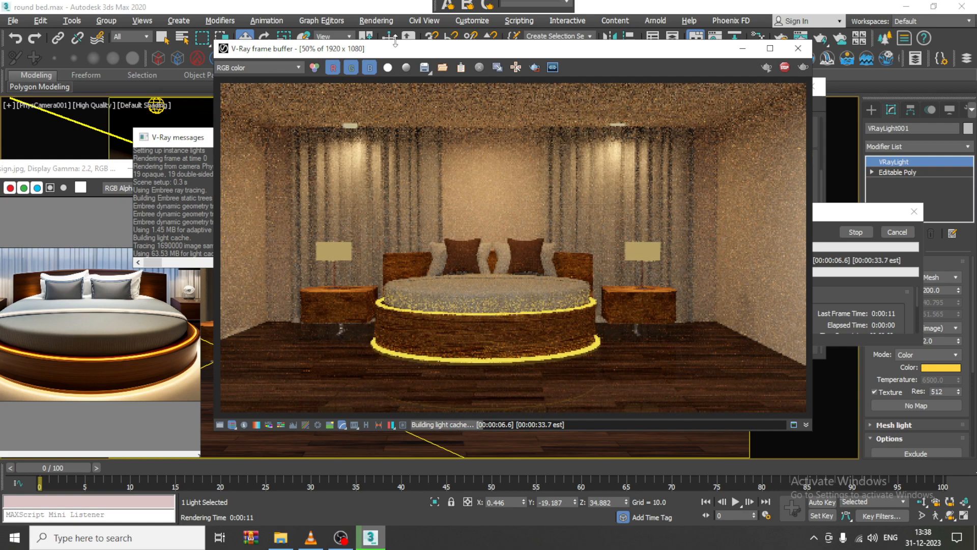
pyautogui.click(744, 49)
# Restrict selection to lights and set the dimming of the right bedside lamp's photometric light to 7399.2%
pyautogui.click(144, 37)
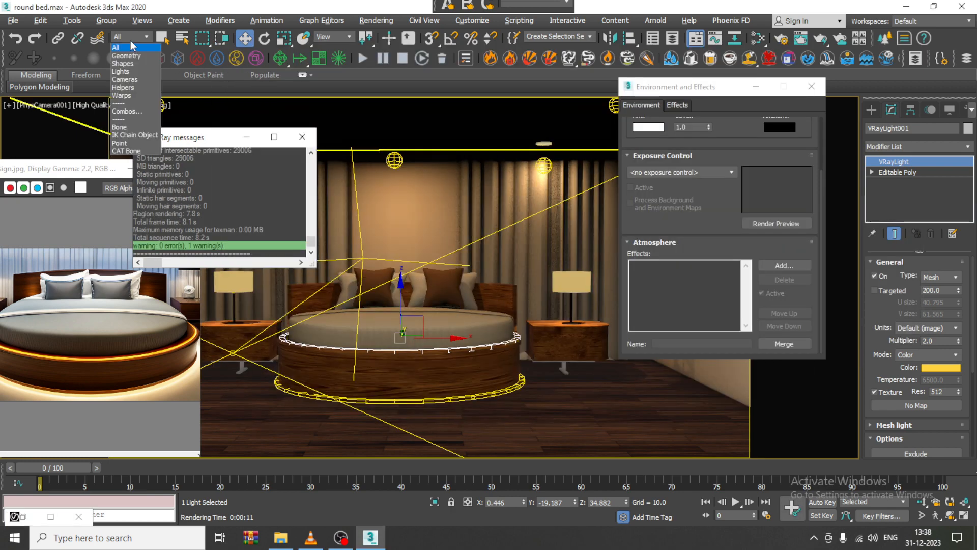
pyautogui.click(123, 71)
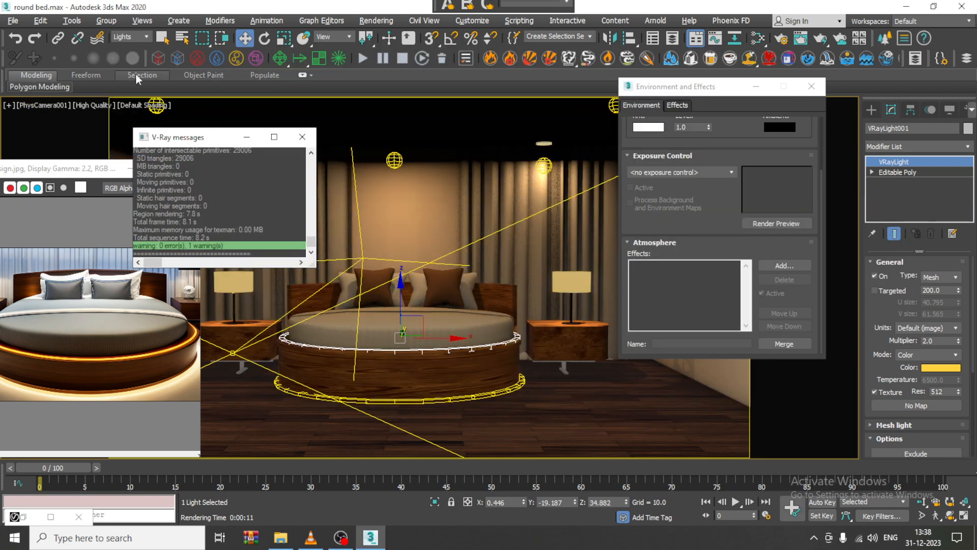
pyautogui.click(572, 286)
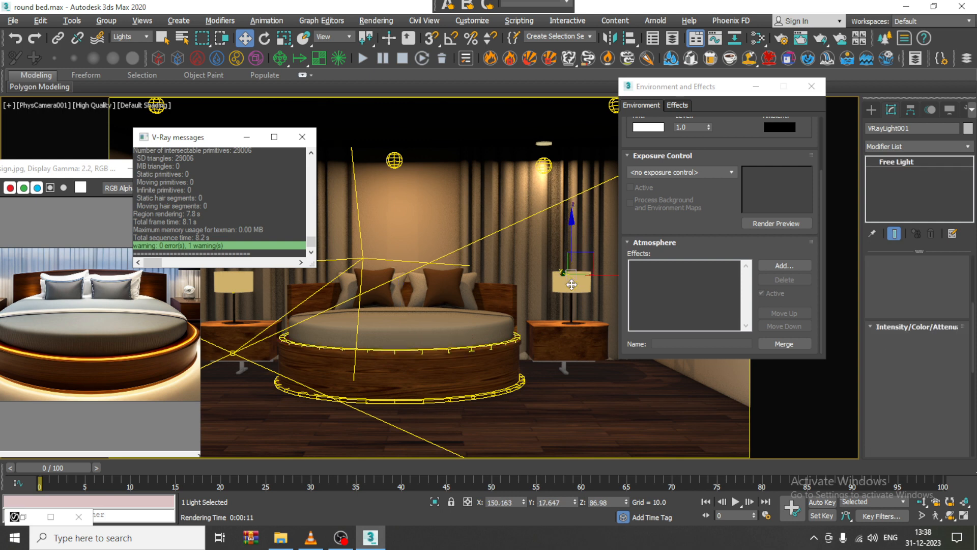
pyautogui.moveTo(894, 279); pyautogui.dragTo(896, 200)
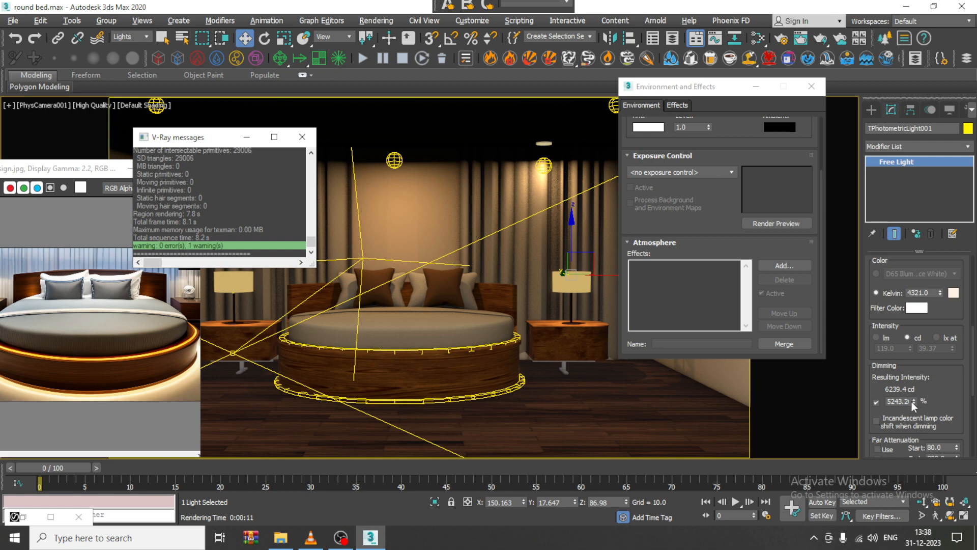
pyautogui.moveTo(912, 399); pyautogui.dragTo(909, 340)
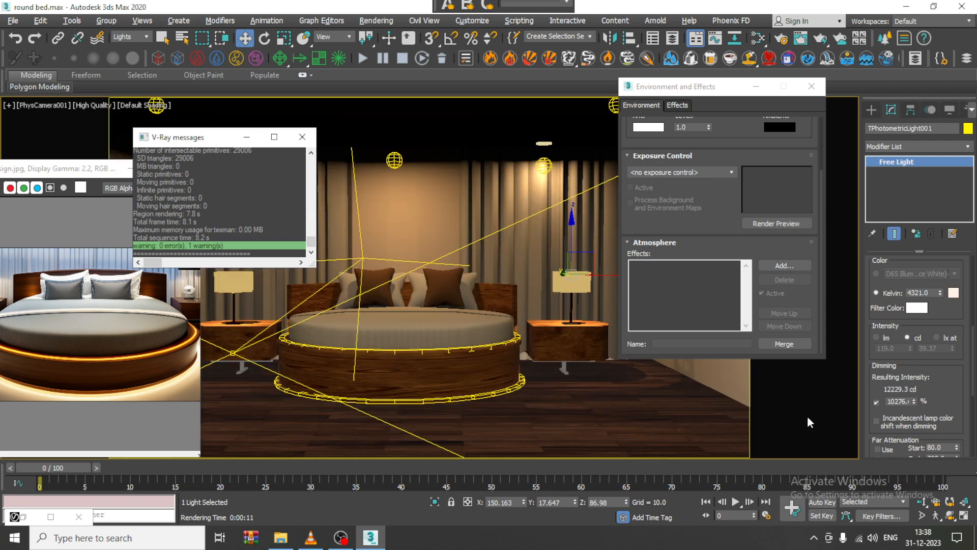
pyautogui.moveTo(915, 401); pyautogui.dragTo(917, 417)
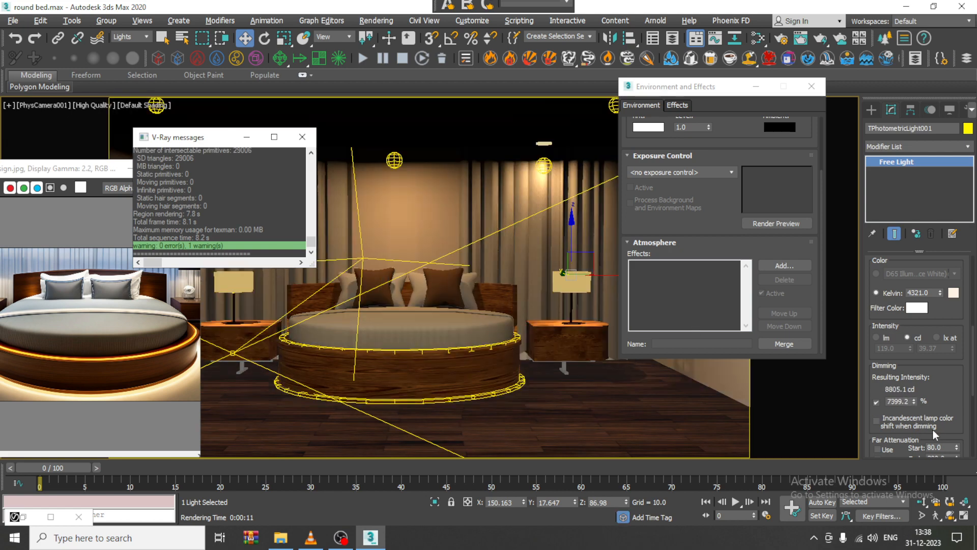
# Select the left bedside lamp's light, test-render the room, stop the render, and close the frame buffer
pyautogui.click(229, 286)
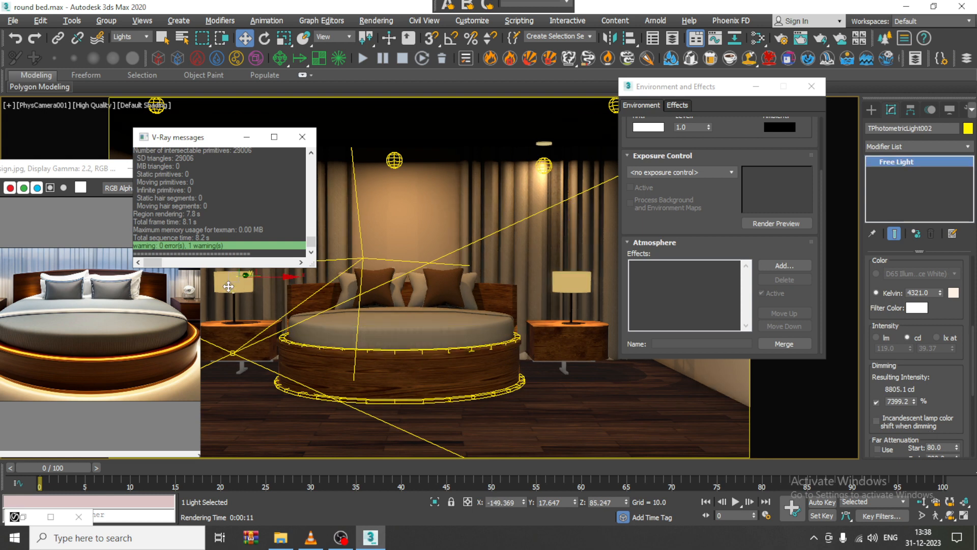
pyautogui.click(375, 20)
pyautogui.click(379, 44)
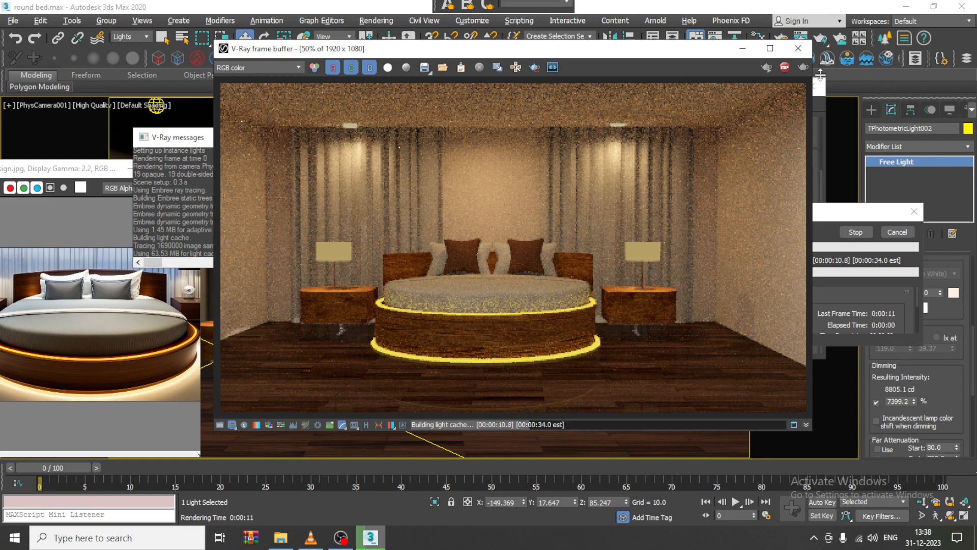
pyautogui.click(785, 67)
pyautogui.click(798, 49)
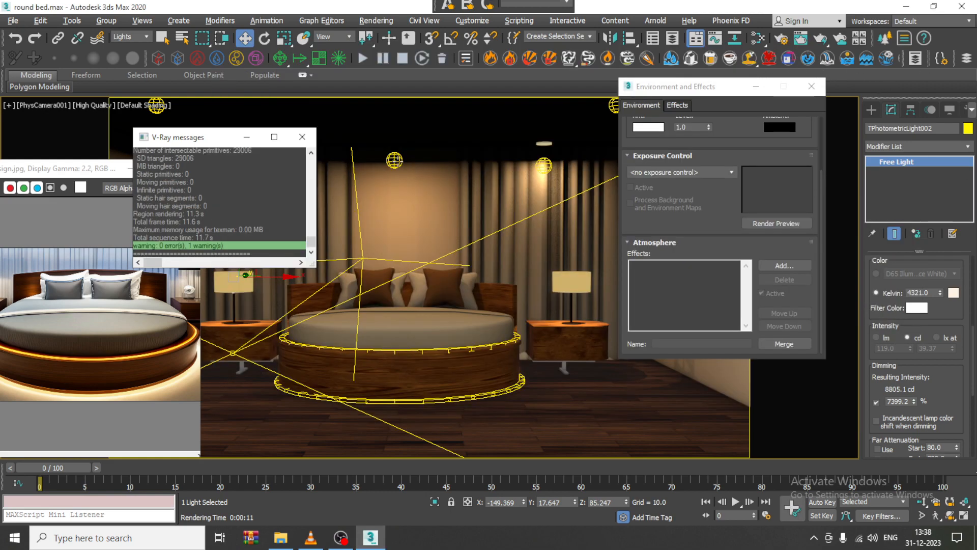
# Select the ceiling light behind the bed and, in the top view, move it over the bed's centre
pyautogui.click(395, 160)
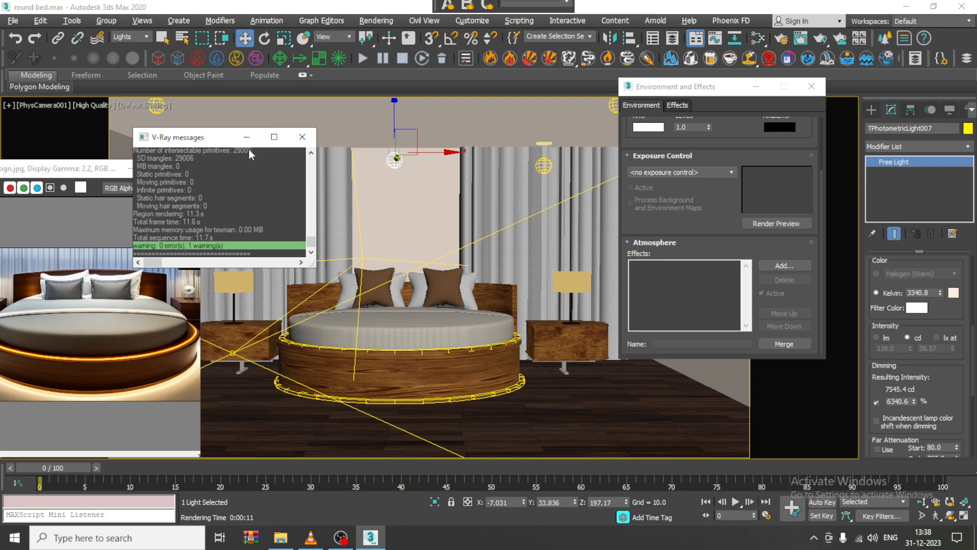
pyautogui.click(247, 137)
pyautogui.hotkey('alt', 'w')
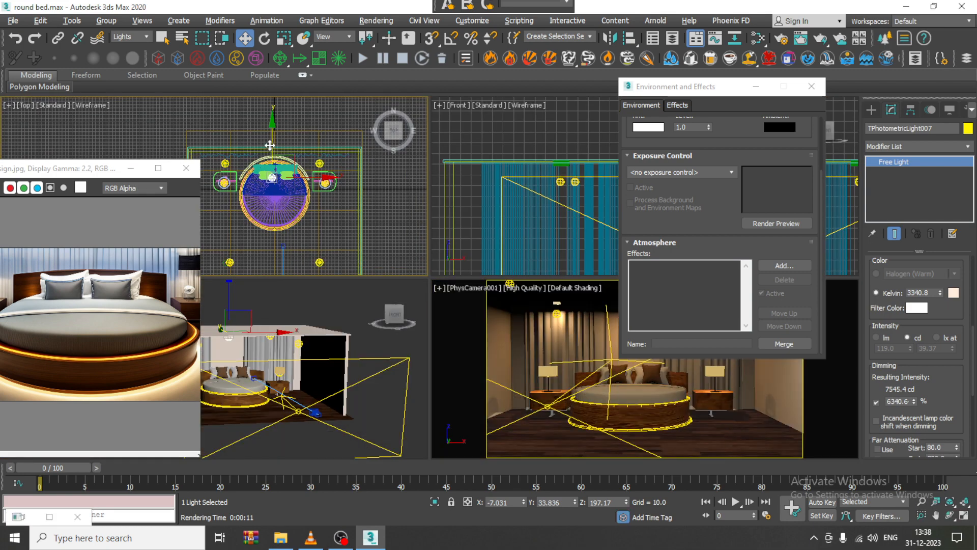
pyautogui.moveTo(269, 145); pyautogui.dragTo(272, 164)
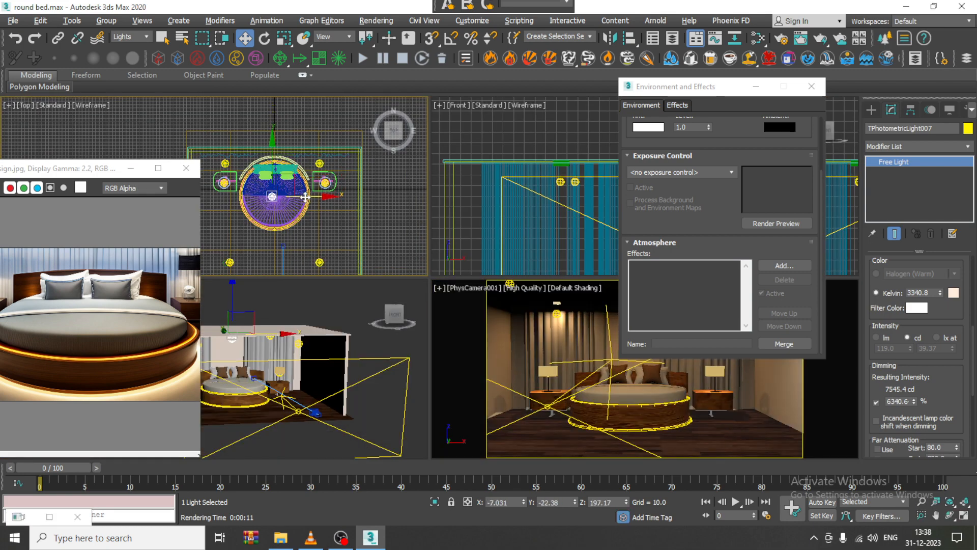
pyautogui.moveTo(305, 198); pyautogui.dragTo(307, 198)
# Set the centre light's colour temperature to 4877.568 K, try dimming of about 11222%, and undo the dimming change
pyautogui.click(941, 294)
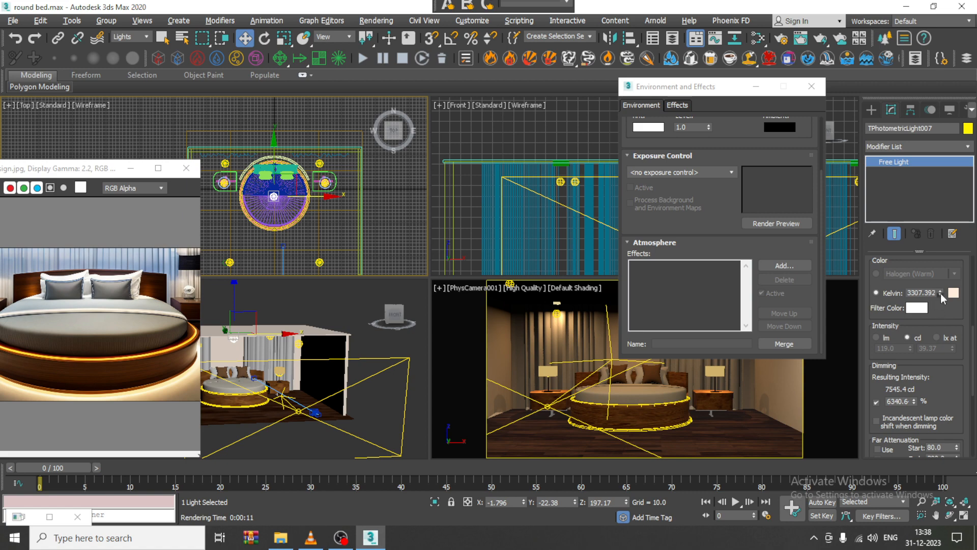
pyautogui.moveTo(941, 293); pyautogui.dragTo(943, 265)
pyautogui.moveTo(915, 401); pyautogui.dragTo(919, 355)
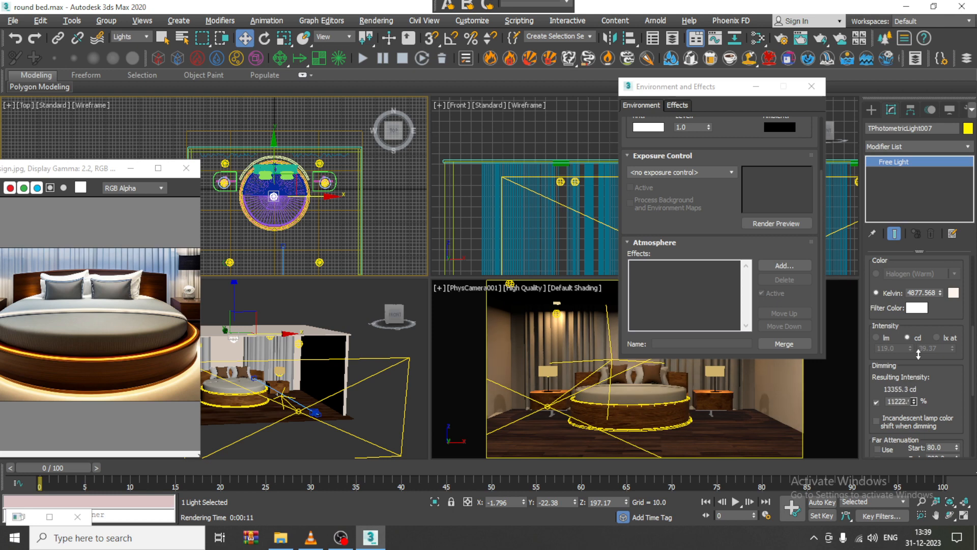
pyautogui.hotkey('ctrl', 'z')
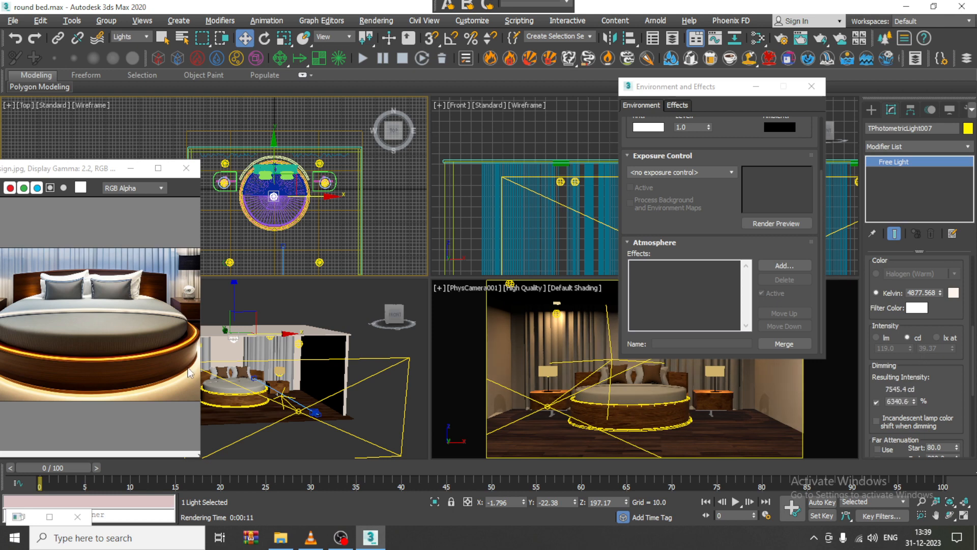
# Replace the centre light with an independent copy of the ceiling light near the right nightstand, placed over the bed's centre
pyautogui.click(339, 355)
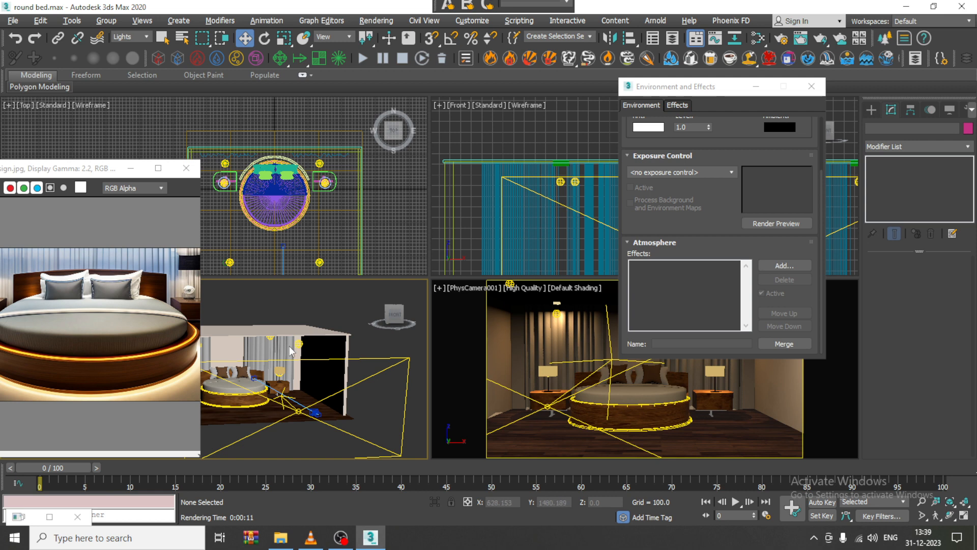
pyautogui.click(319, 163)
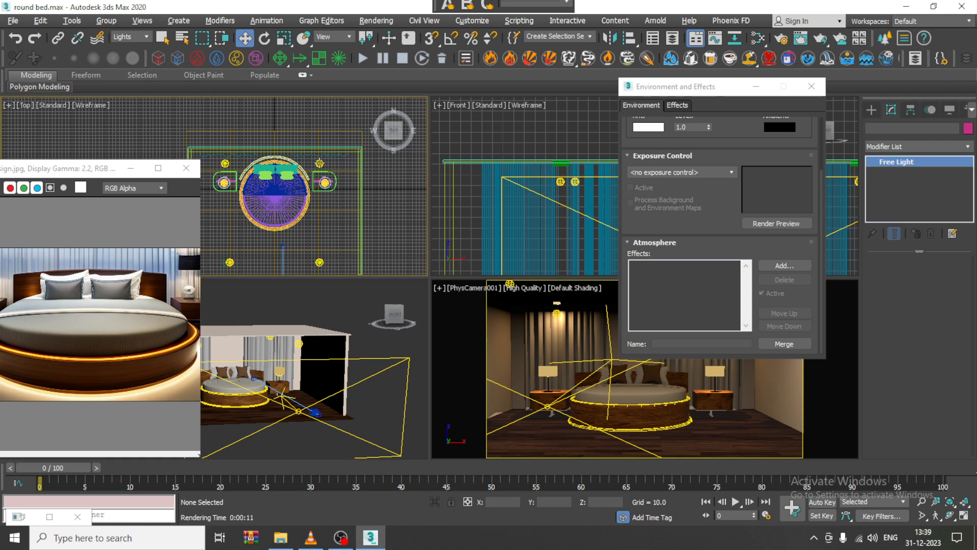
pyautogui.keyDown('shift'); pyautogui.moveTo(358, 164); pyautogui.dragTo(312, 179); pyautogui.keyUp('shift')
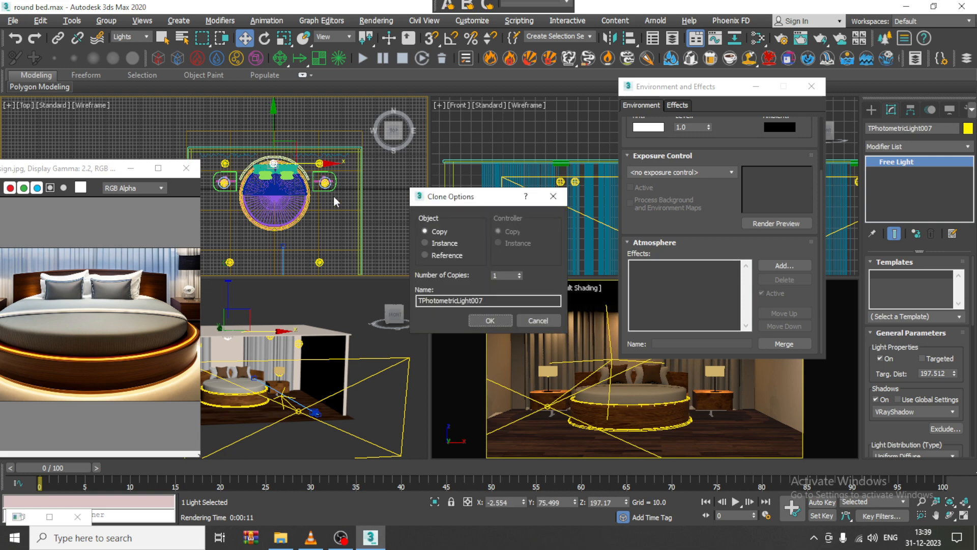
pyautogui.click(439, 233)
pyautogui.click(486, 319)
pyautogui.moveTo(273, 132); pyautogui.dragTo(273, 164)
pyautogui.moveTo(316, 196); pyautogui.dragTo(317, 196)
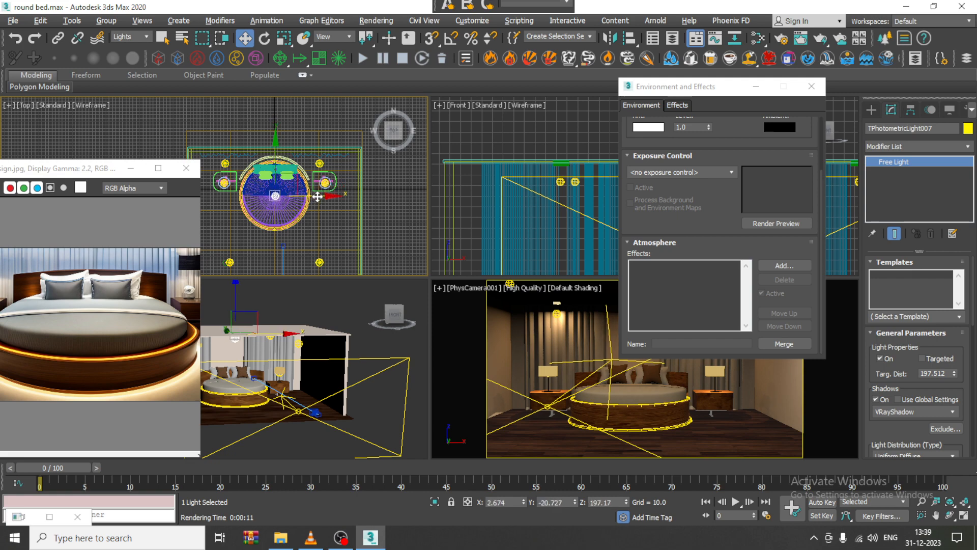
# Set the copied centre light's colour temperature to 4677.12 K and its dimming to about 6656%
pyautogui.scroll(-5, 911, 378)
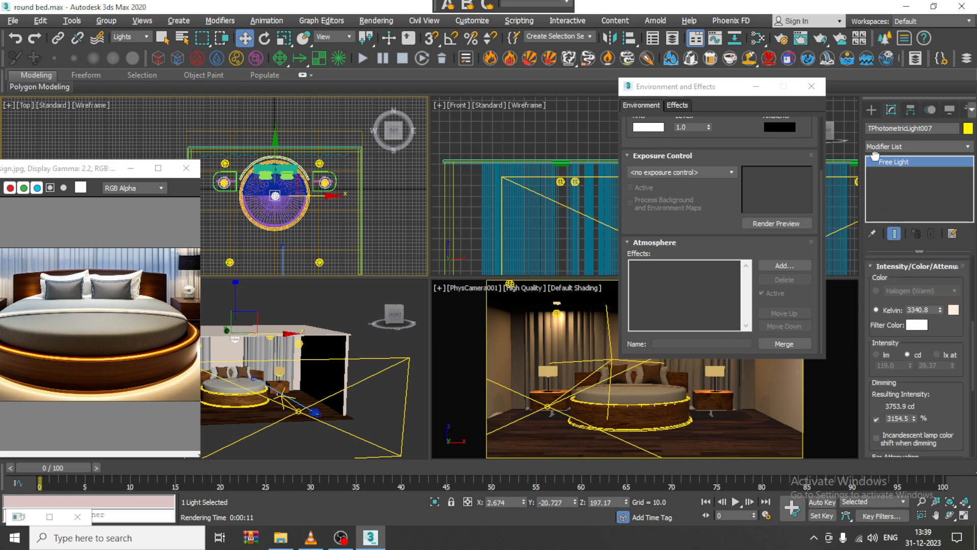
pyautogui.moveTo(939, 311); pyautogui.dragTo(940, 286)
pyautogui.scroll(-2, 925, 377)
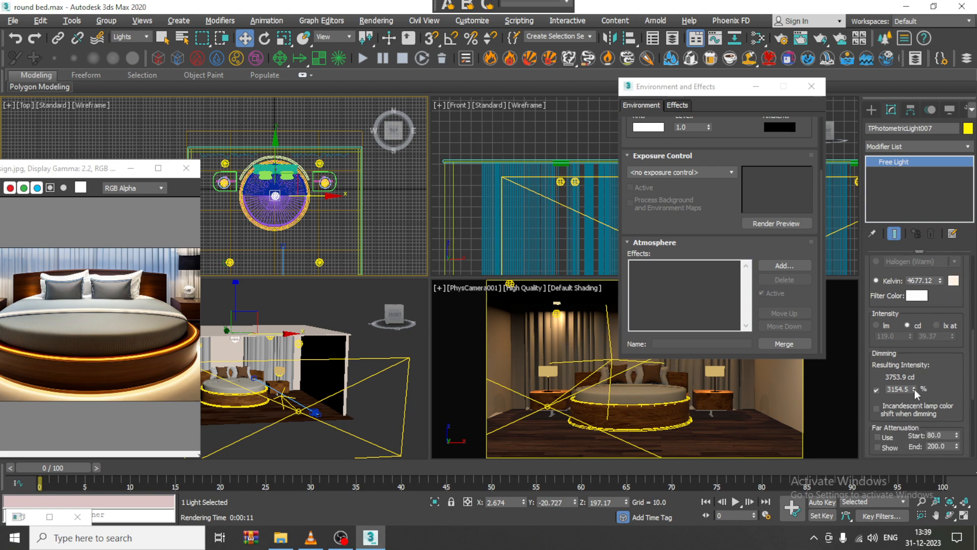
pyautogui.moveTo(914, 389); pyautogui.dragTo(924, 323)
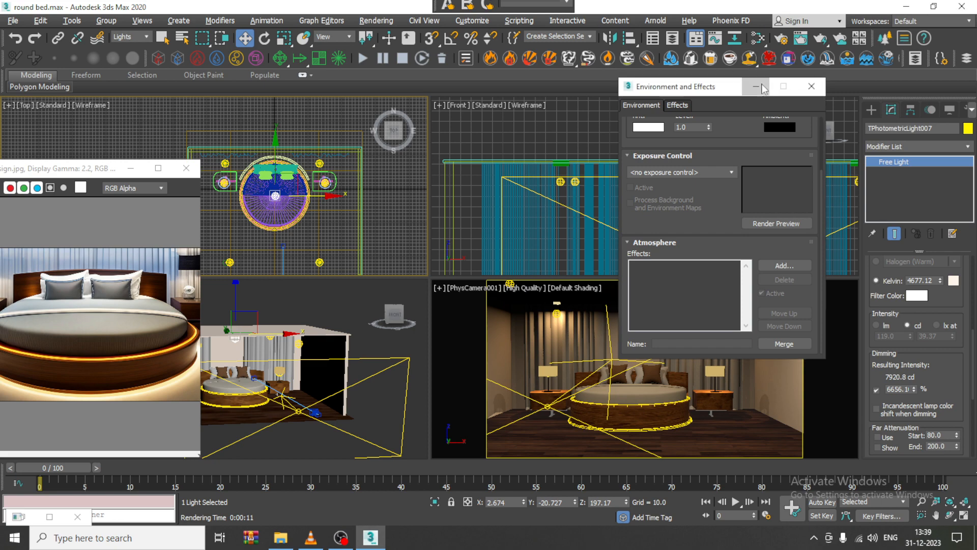
# Minimize the environment settings, test-render the maximized camera view, stop the render, and minimize the frame buffer
pyautogui.click(757, 86)
pyautogui.click(603, 361)
pyautogui.hotkey('alt', 'w')
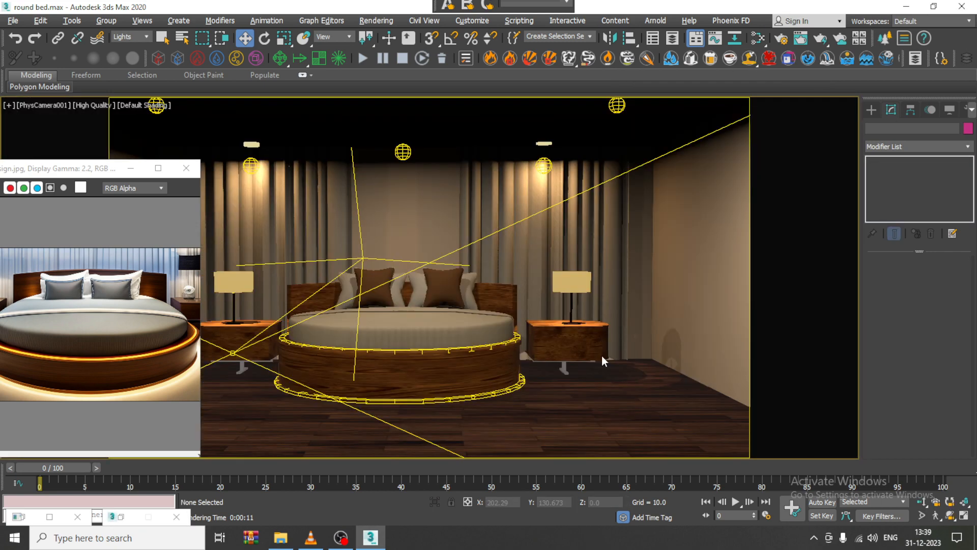
pyautogui.hotkey('shift', 'q')
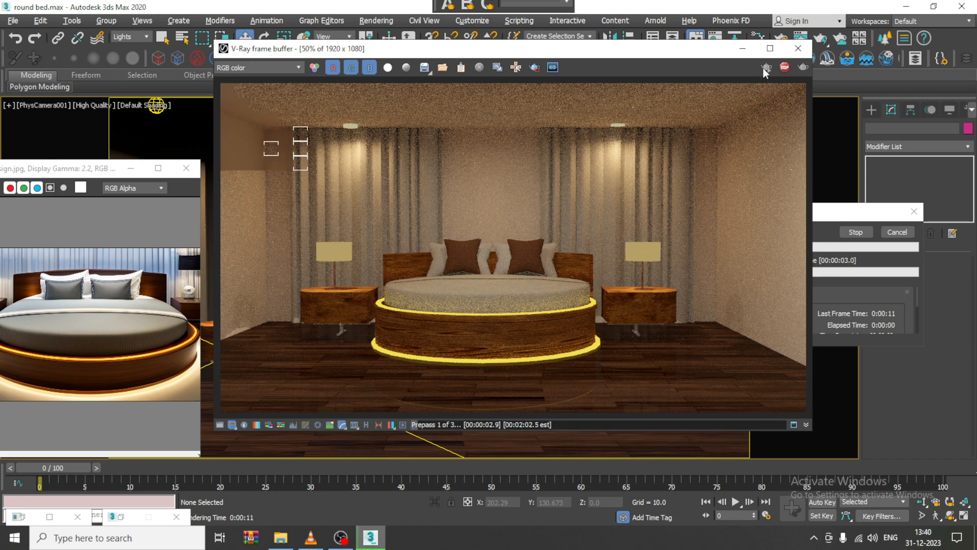
pyautogui.click(785, 66)
pyautogui.click(743, 48)
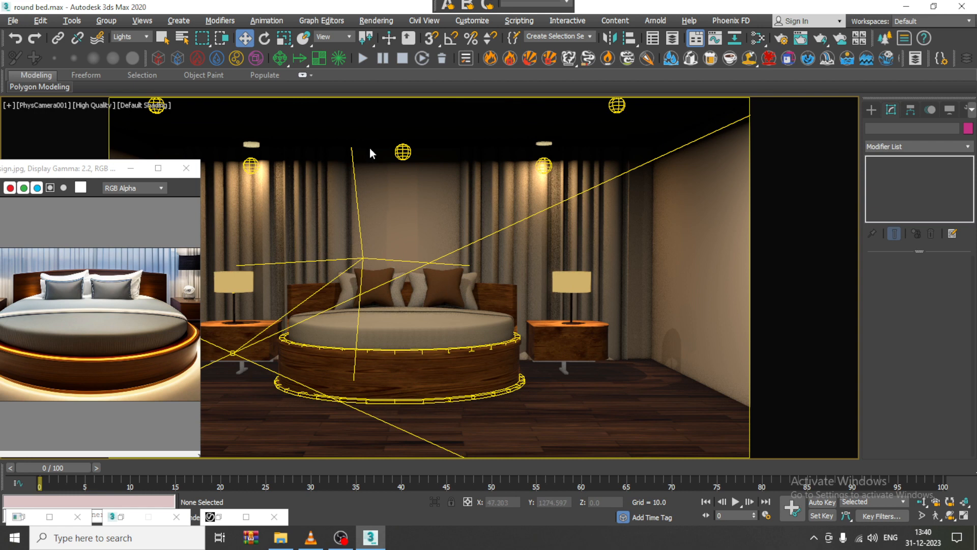
# Allow all object types to be selected, select both front cushions on the bed, and lower them slightly
pyautogui.click(132, 38)
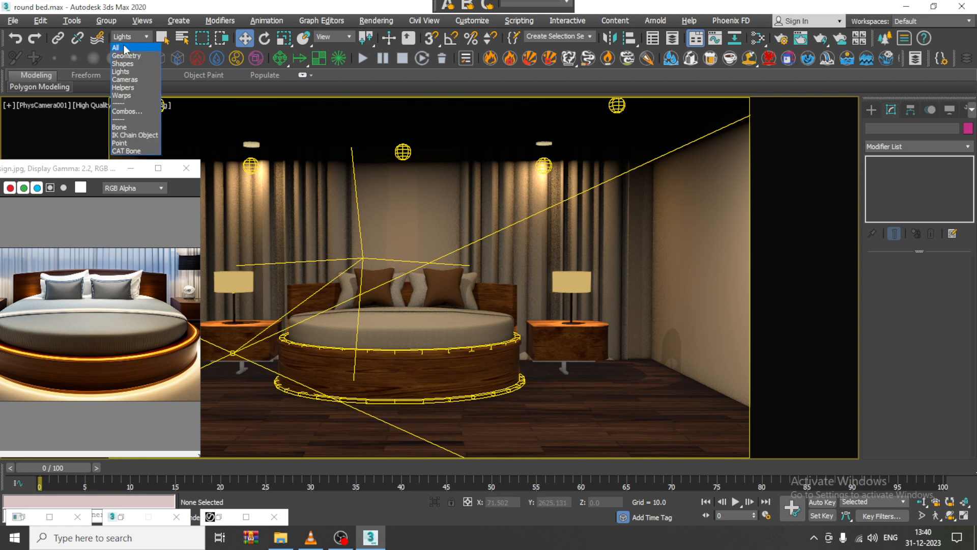
pyautogui.click(126, 48)
pyautogui.click(443, 286)
pyautogui.keyDown('ctrl'); pyautogui.click(377, 290); pyautogui.keyUp('ctrl')
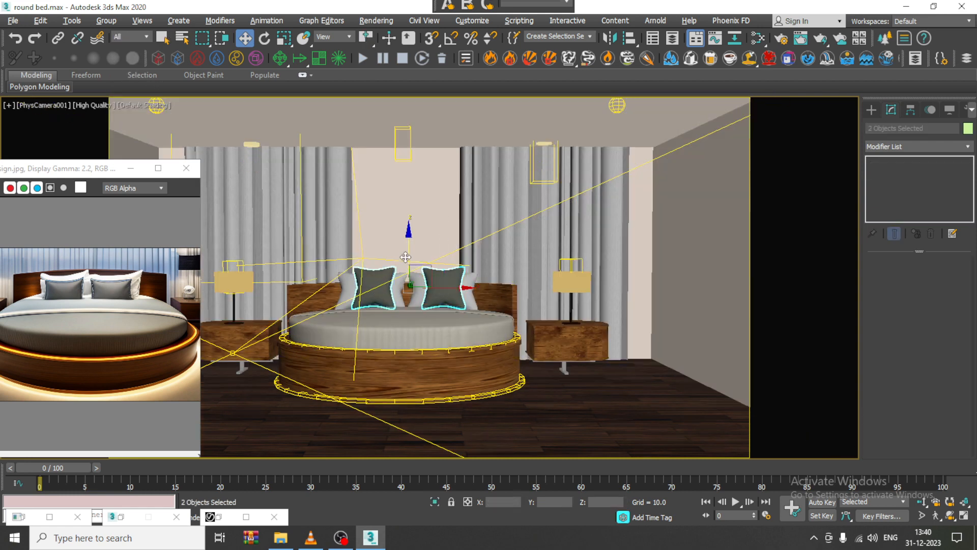
pyautogui.moveTo(408, 250); pyautogui.dragTo(415, 254)
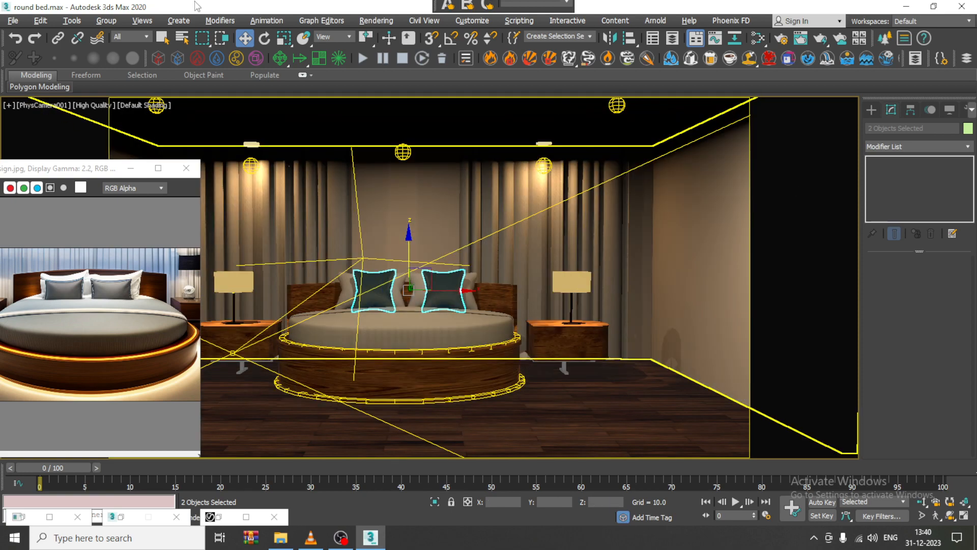
# Enable VRay Exposure Control in the environment settings and set its shutter speed to 4
pyautogui.click(373, 22)
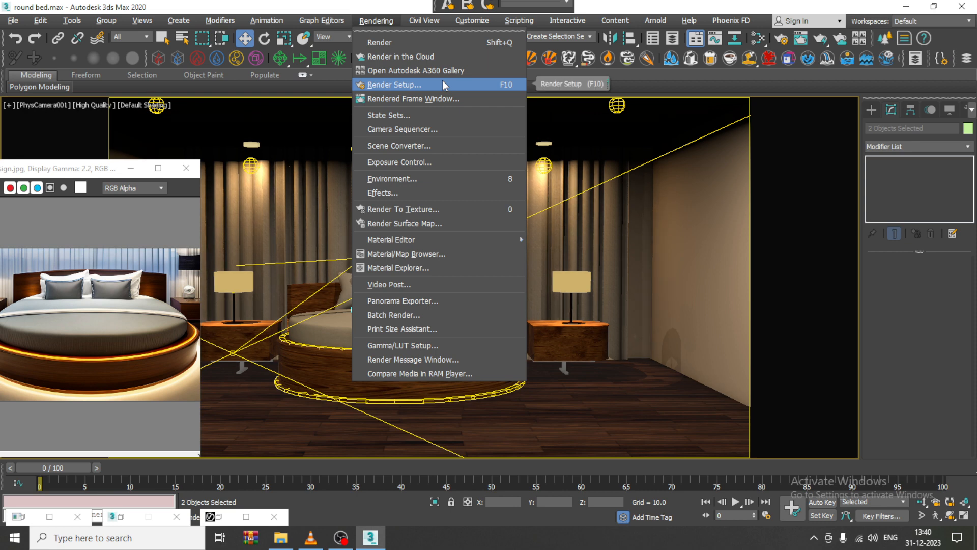
pyautogui.click(407, 178)
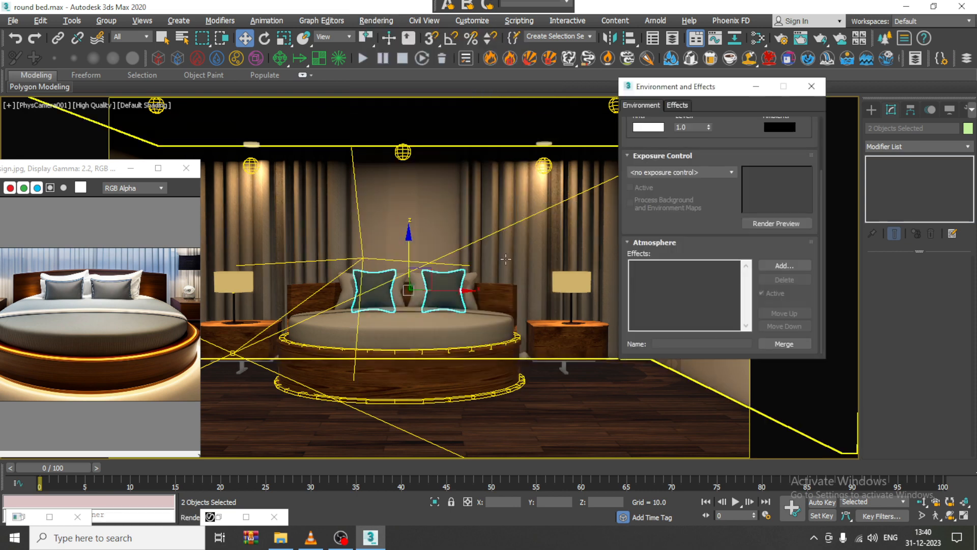
pyautogui.click(681, 173)
pyautogui.click(669, 232)
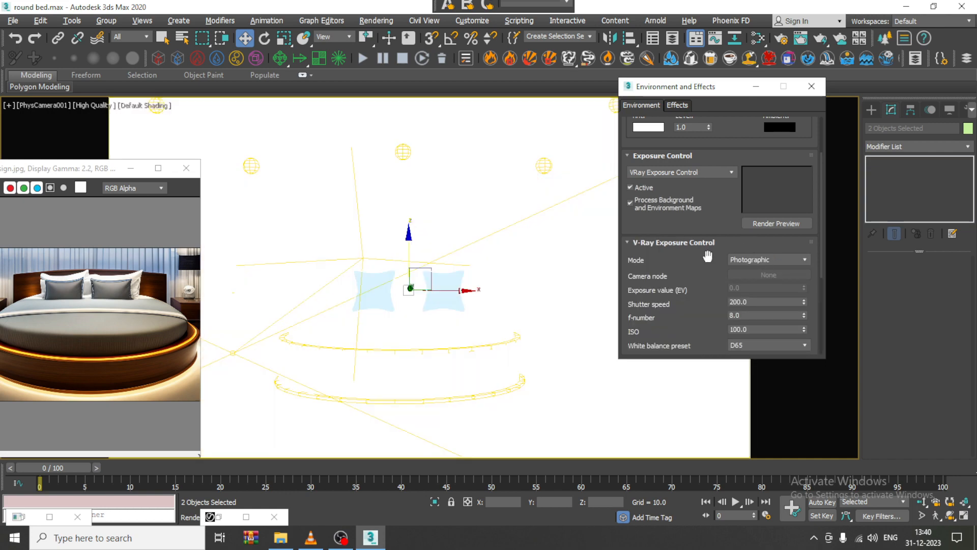
pyautogui.scroll(-3, 752, 234)
pyautogui.click(766, 204)
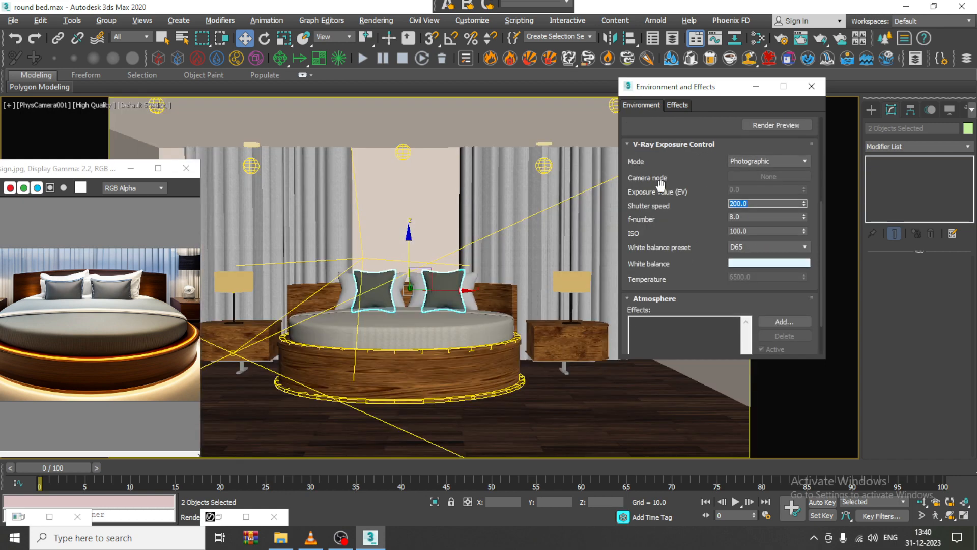
pyautogui.write('4')
# Test-render the camera view, move the frame buffer and progress windows aside, stop the render, and close the frame buffer
pyautogui.click(376, 20)
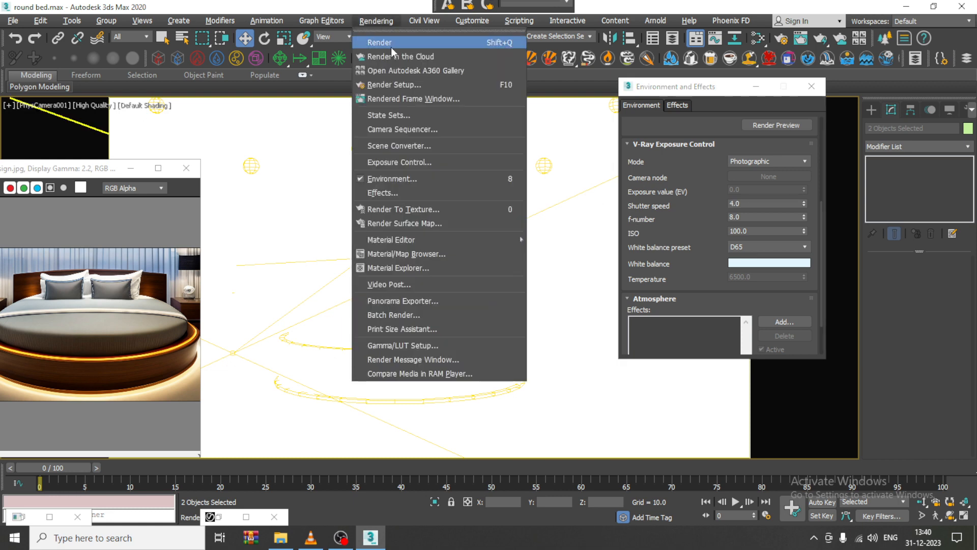
pyautogui.click(392, 42)
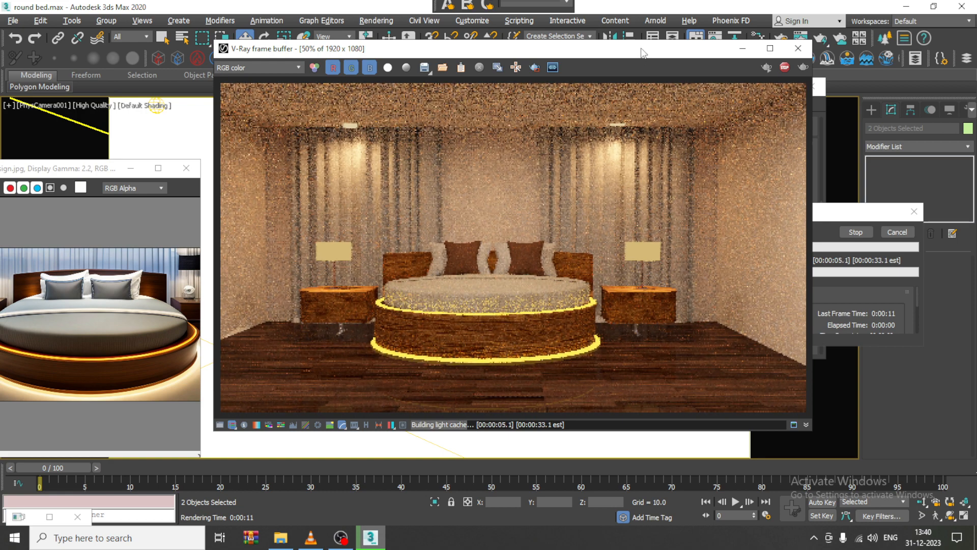
pyautogui.moveTo(642, 53); pyautogui.dragTo(412, 20)
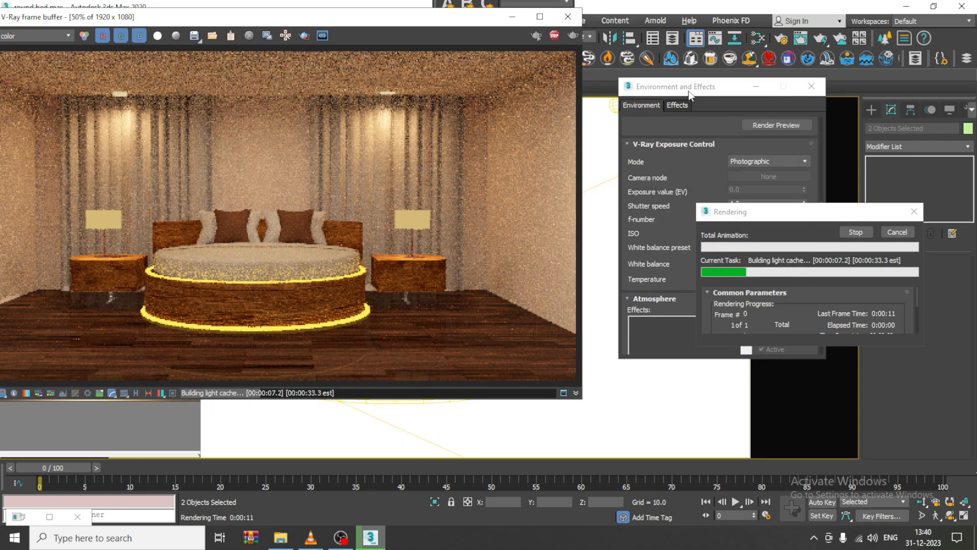
pyautogui.moveTo(839, 219); pyautogui.dragTo(515, 302)
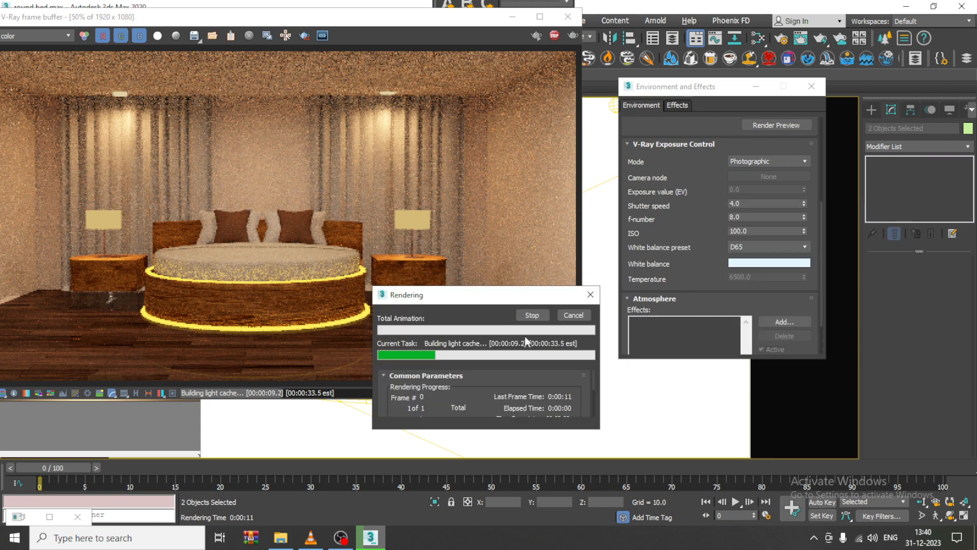
pyautogui.click(532, 315)
pyautogui.click(567, 16)
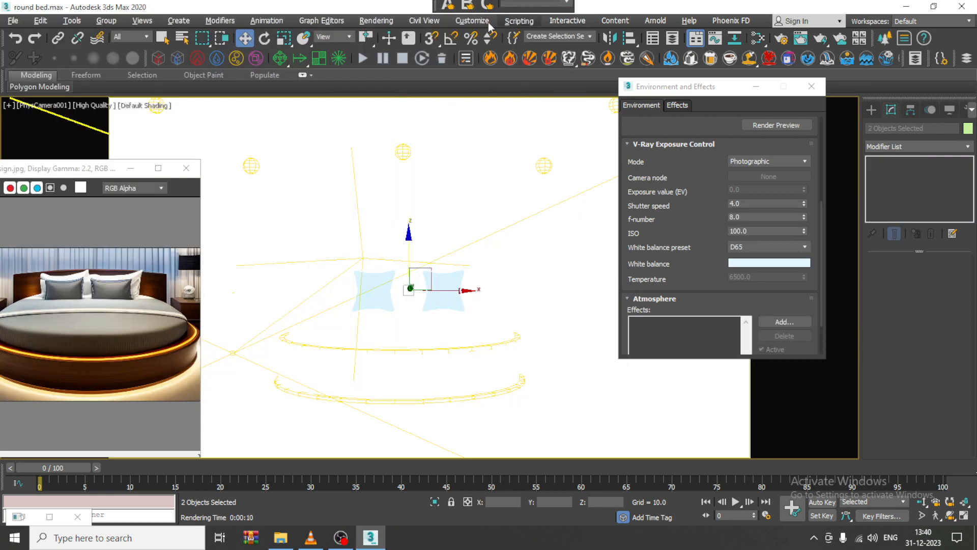
# Start an interactive IPR render from the V-Ray render setup and zoom the rendered image to 100%
pyautogui.click(375, 20)
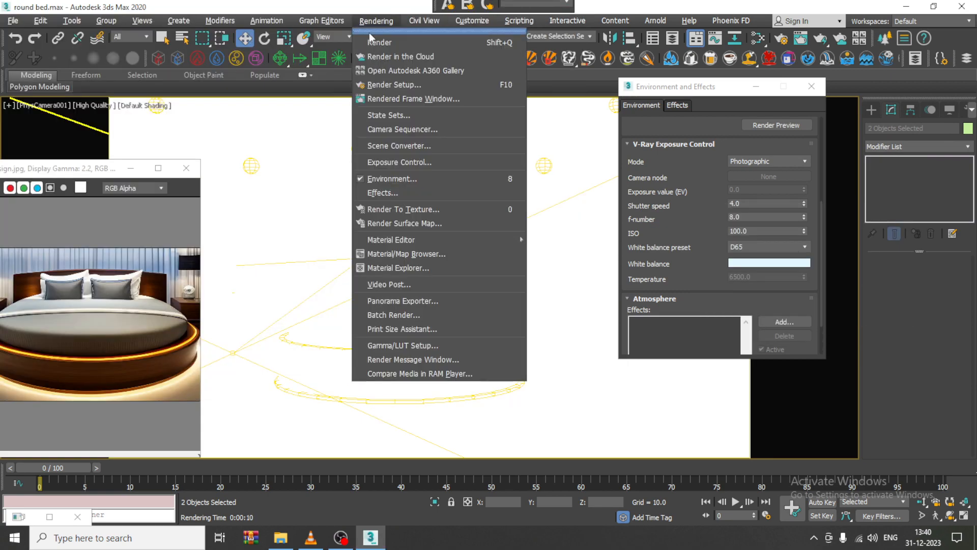
pyautogui.click(435, 89)
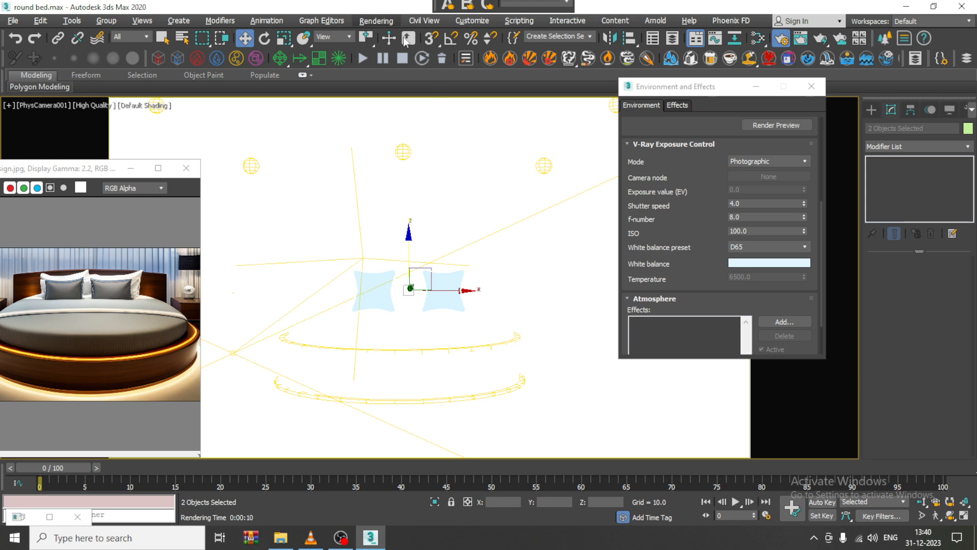
pyautogui.click(374, 20)
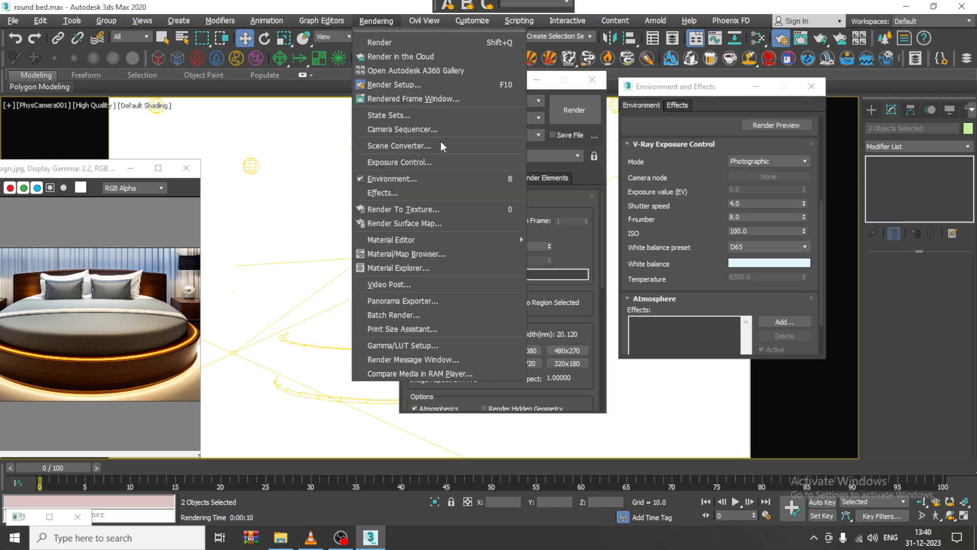
pyautogui.click(569, 195)
pyautogui.click(445, 178)
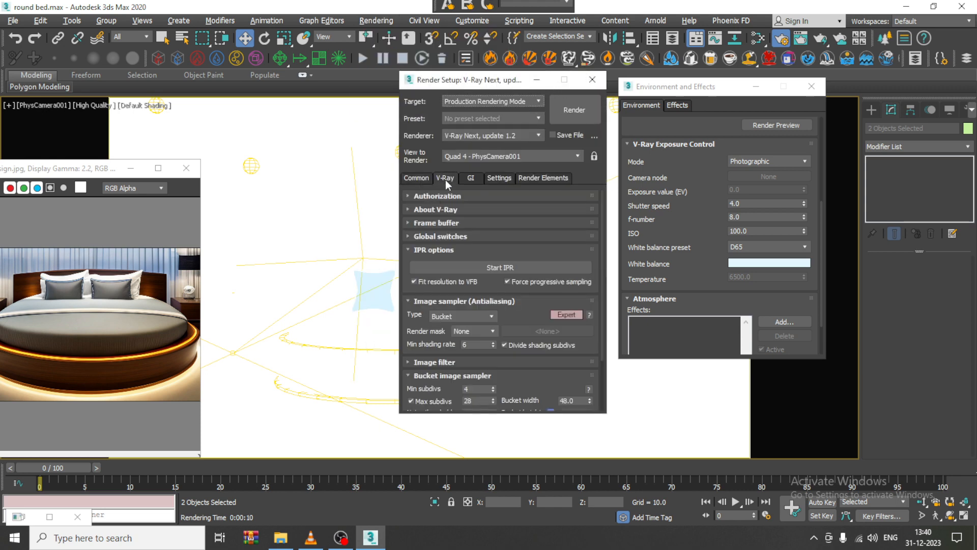
pyautogui.click(495, 267)
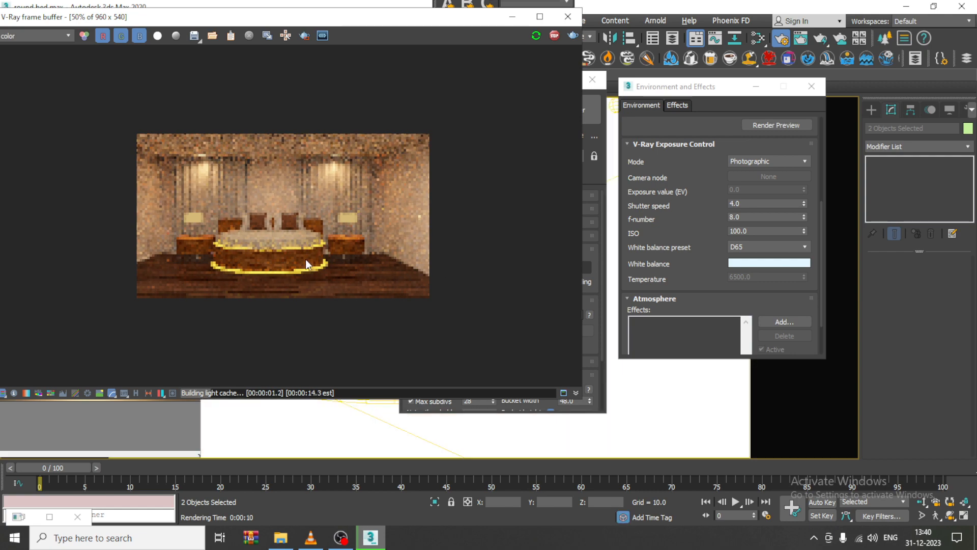
pyautogui.scroll(2, 306, 259)
pyautogui.scroll(-1, 306, 260)
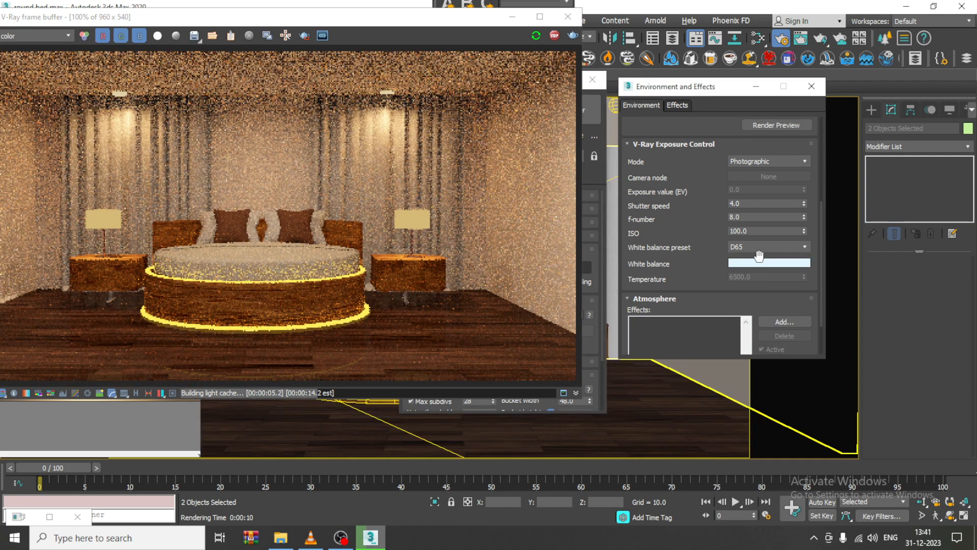
# Try the Neutral, Daylight, D75 and D65 white balance presets in the live render and settle on Neutral
pyautogui.click(761, 246)
pyautogui.click(755, 266)
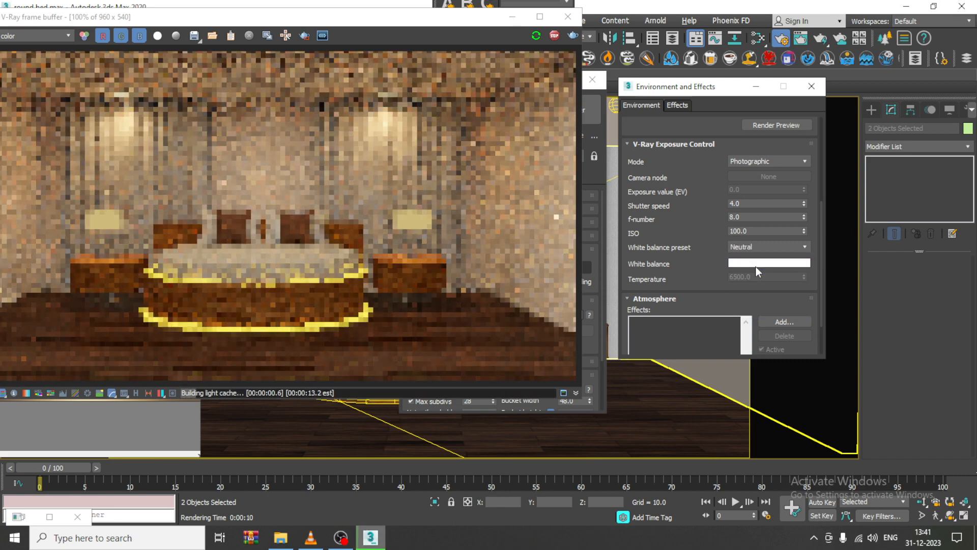
pyautogui.click(765, 247)
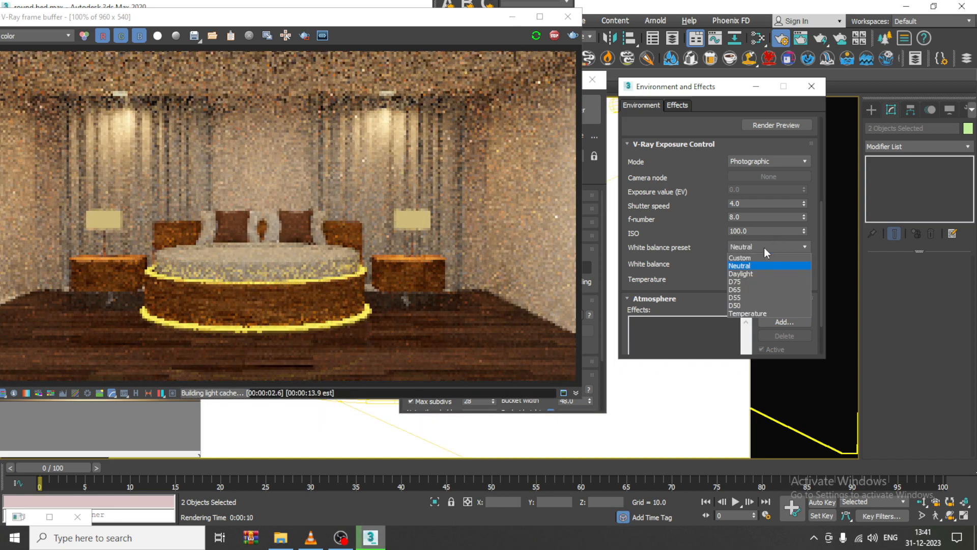
pyautogui.click(762, 274)
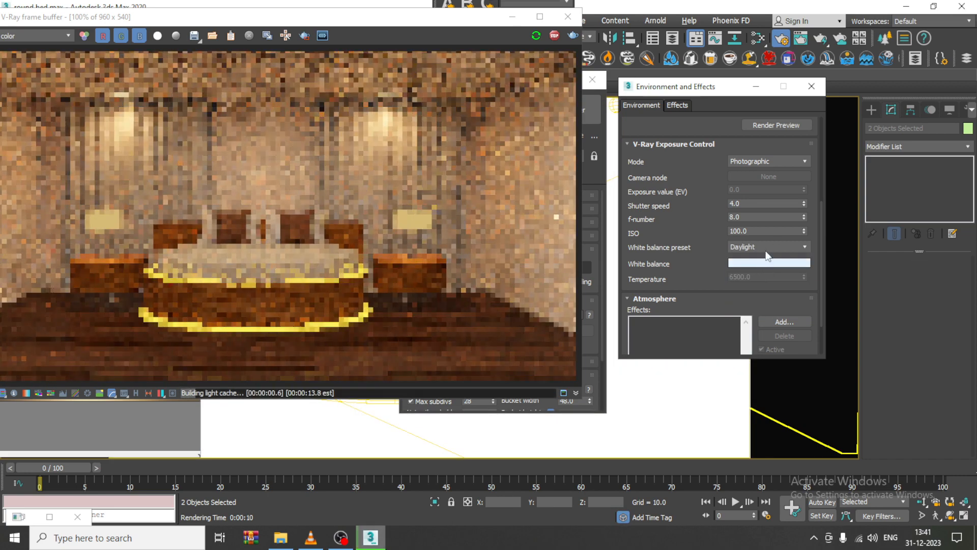
pyautogui.click(758, 247)
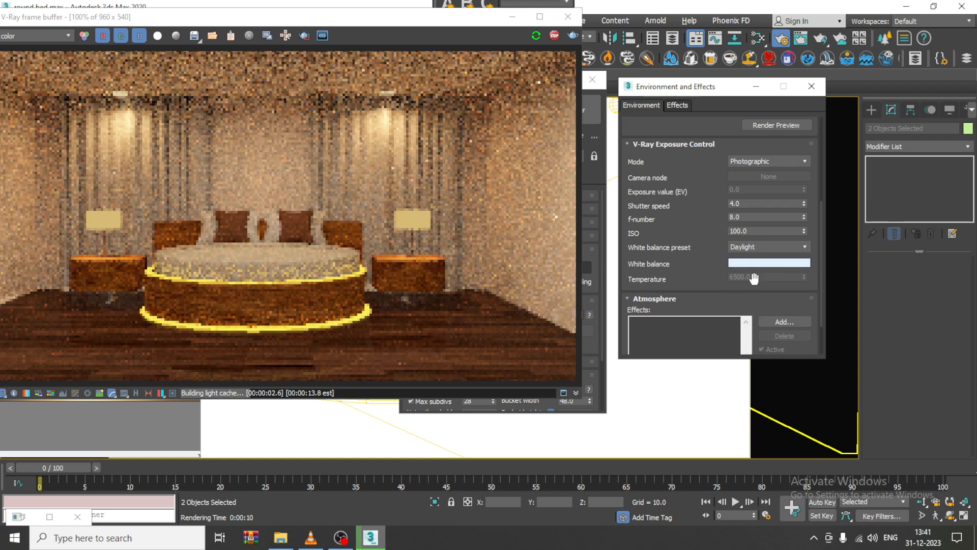
pyautogui.click(755, 281)
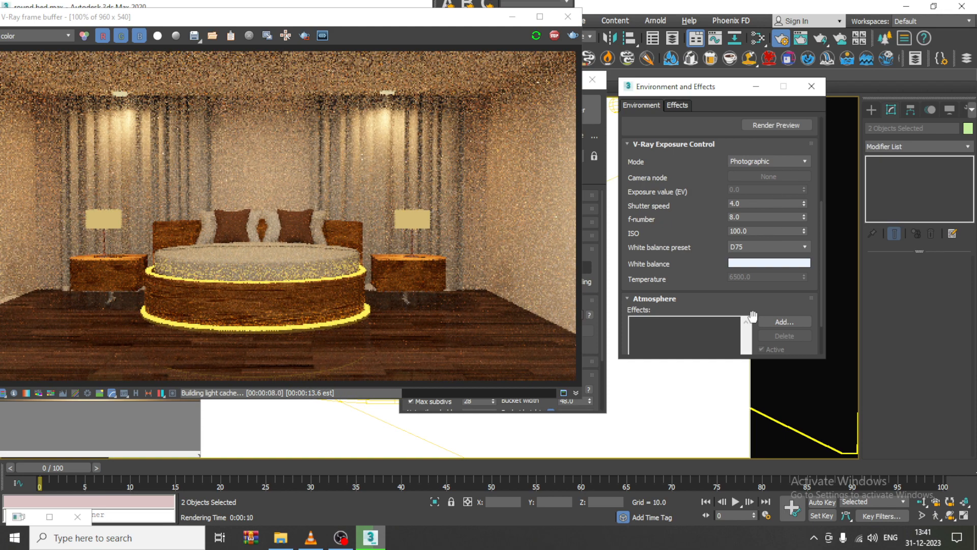
pyautogui.click(753, 247)
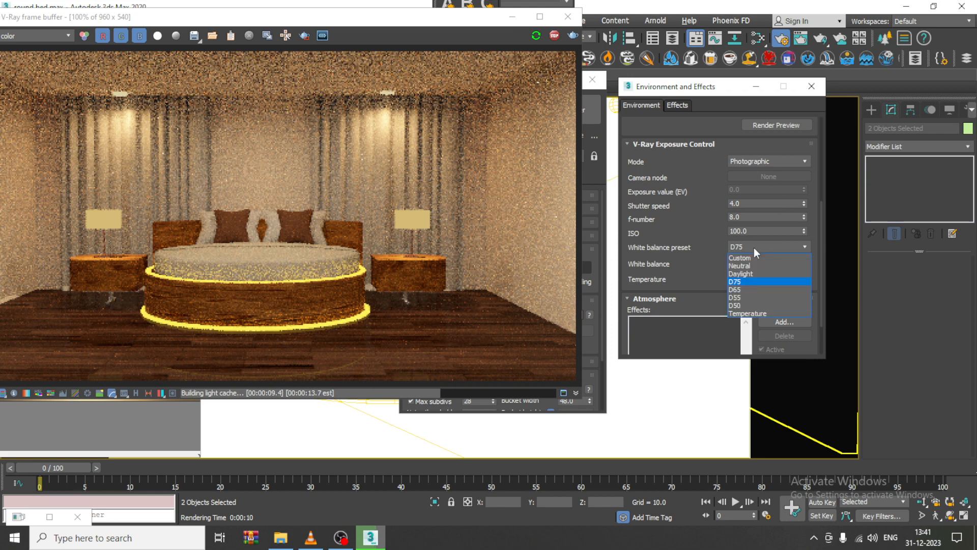
pyautogui.click(758, 288)
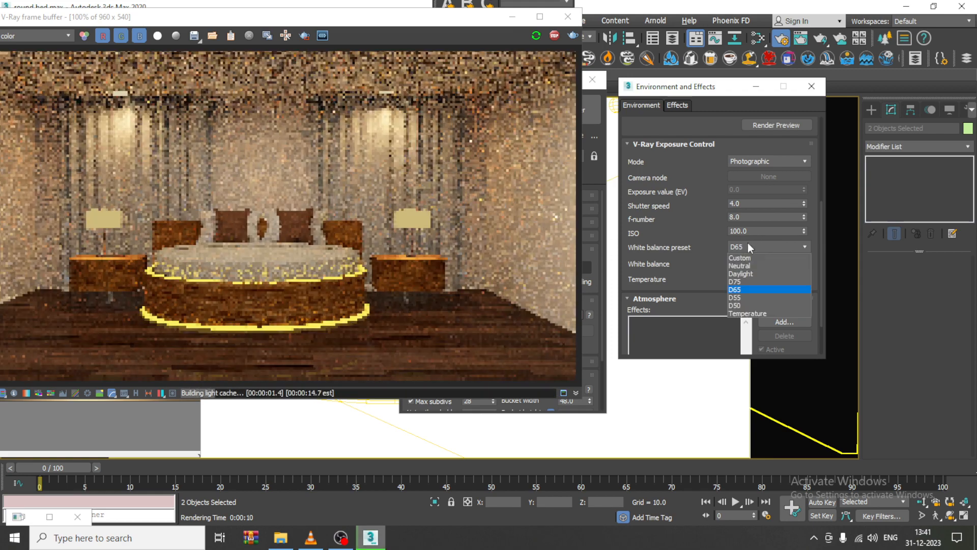
pyautogui.click(757, 266)
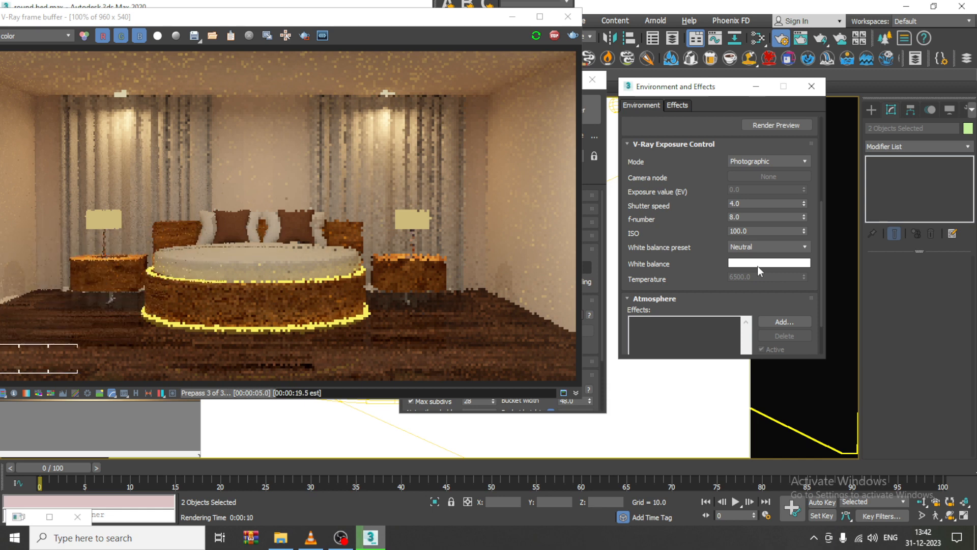
# Compare the Daylight, D75, D65 and D50 white balance presets in the live render and return to Neutral
pyautogui.click(756, 247)
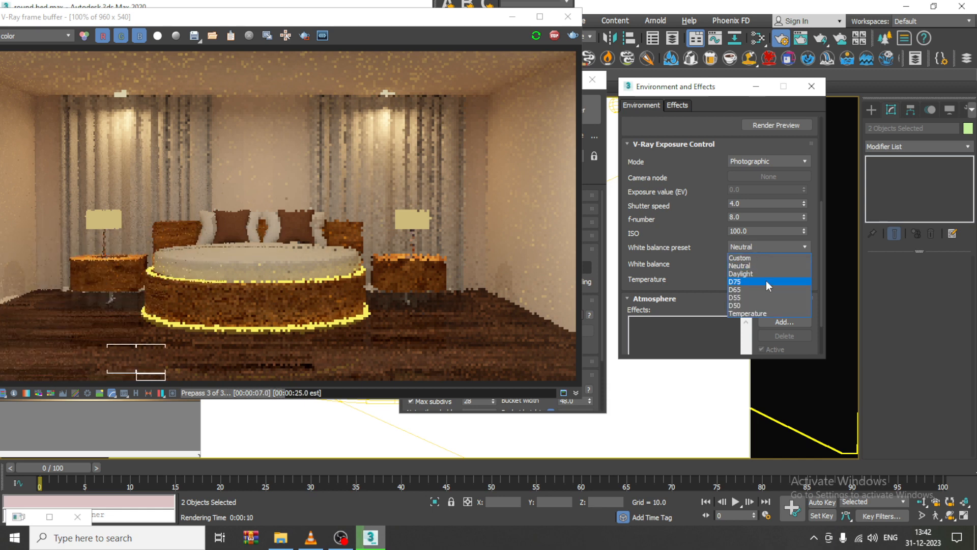
pyautogui.click(765, 274)
pyautogui.click(747, 247)
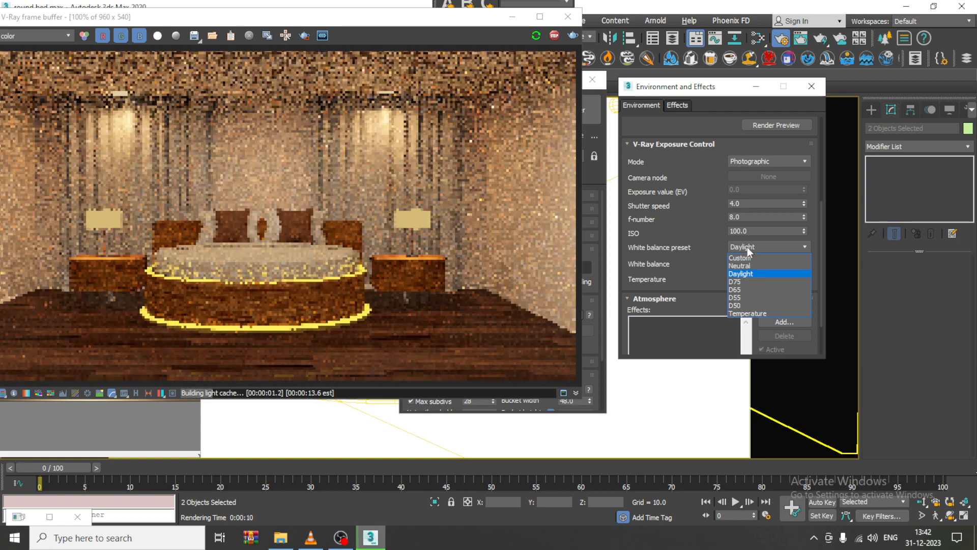
pyautogui.click(749, 281)
pyautogui.click(760, 246)
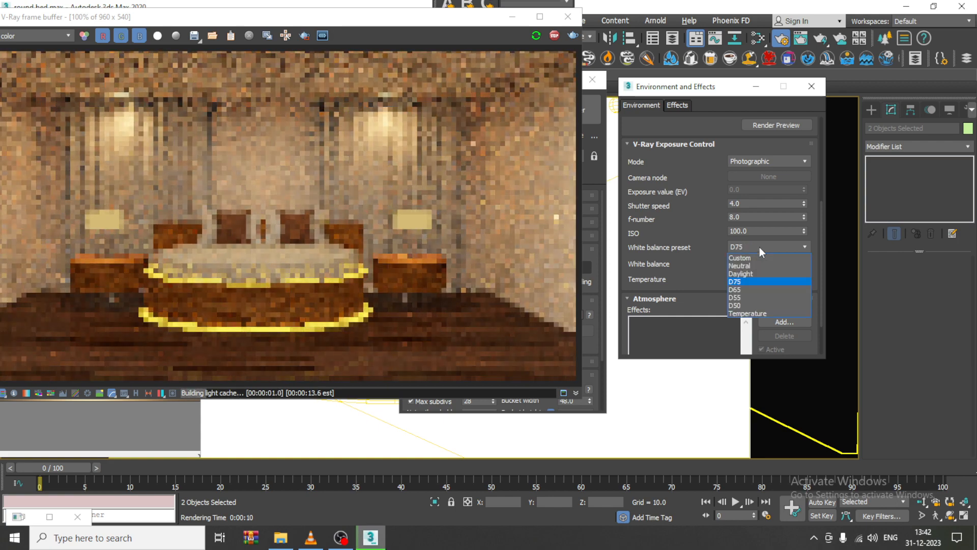
pyautogui.click(747, 290)
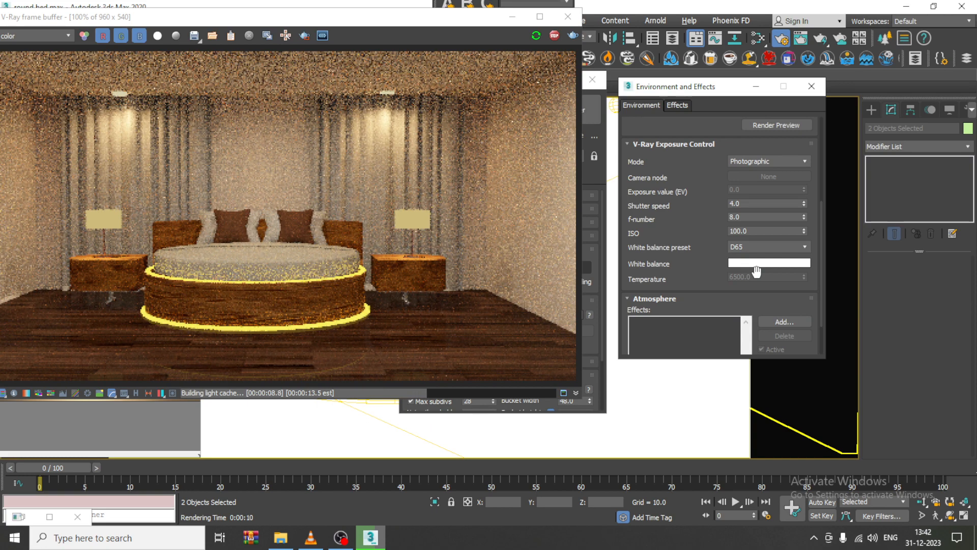
pyautogui.click(762, 247)
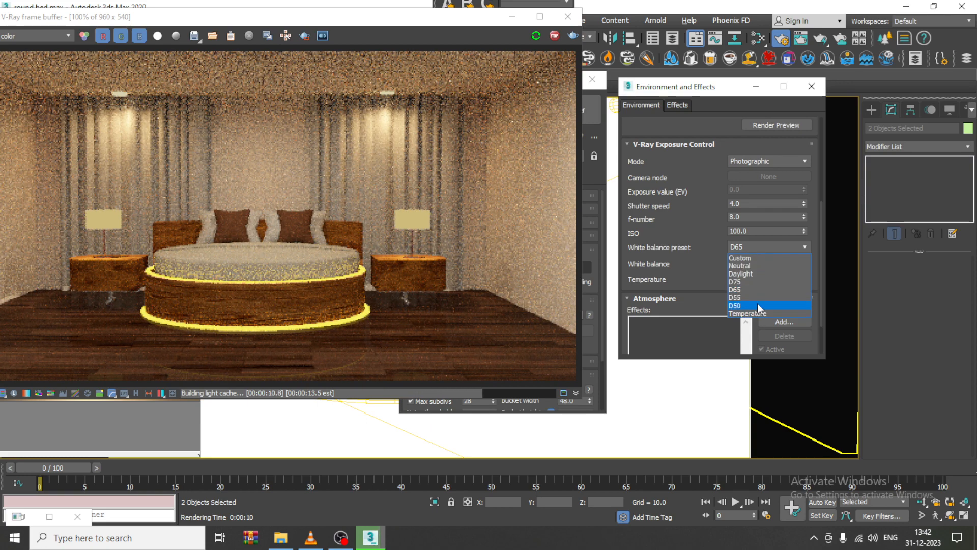
pyautogui.click(757, 304)
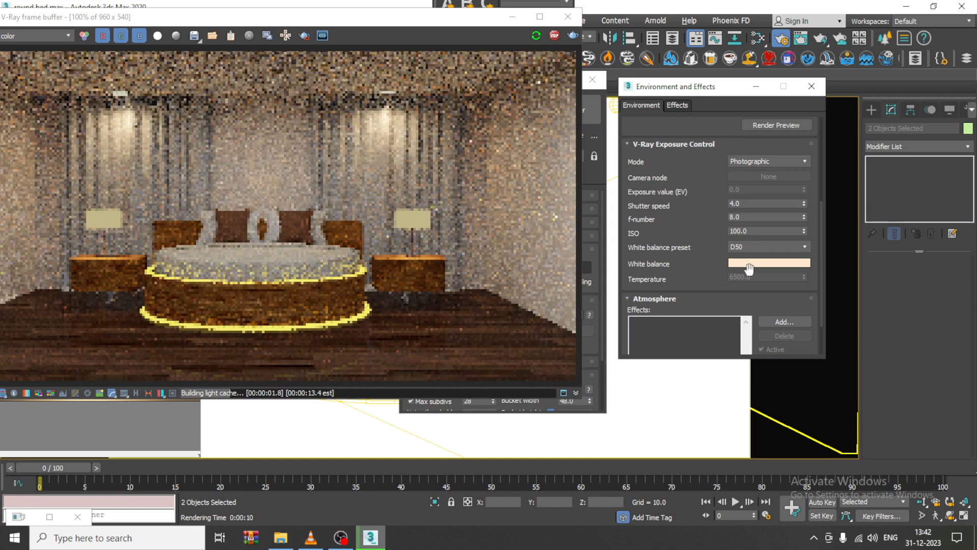
pyautogui.click(756, 248)
pyautogui.click(749, 265)
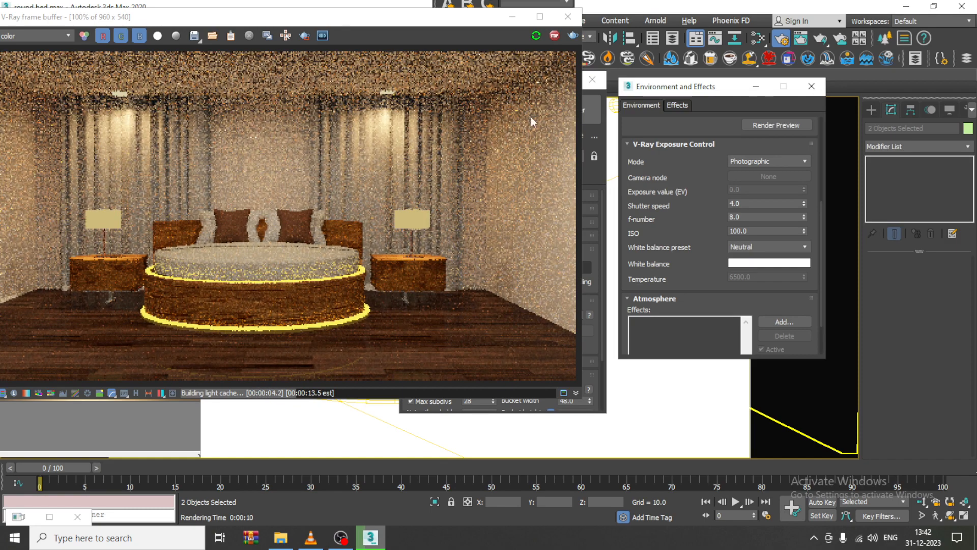
# Examine the V-Ray image sampler, image filter, bucket sampler and Global DMC settings in the render setup
pyautogui.click(595, 168)
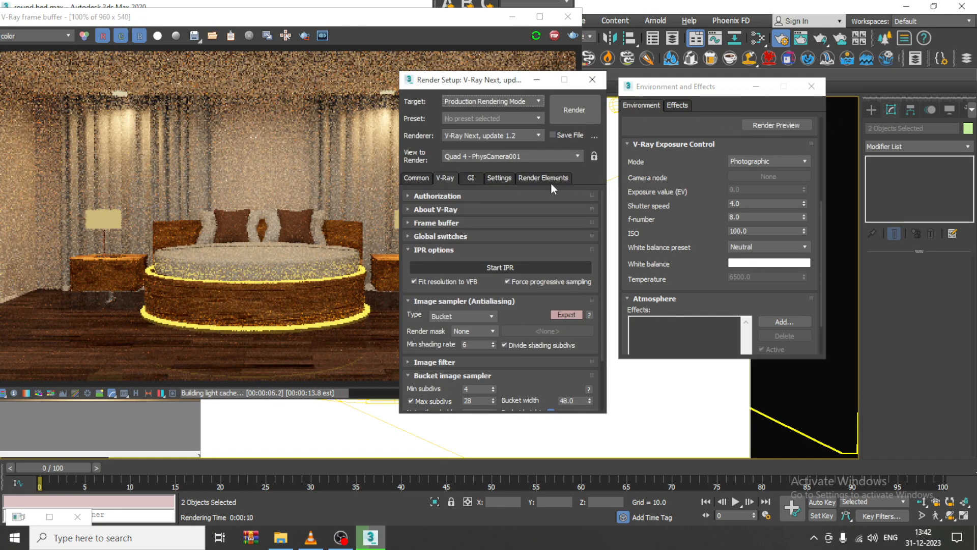
pyautogui.click(405, 179)
pyautogui.click(445, 177)
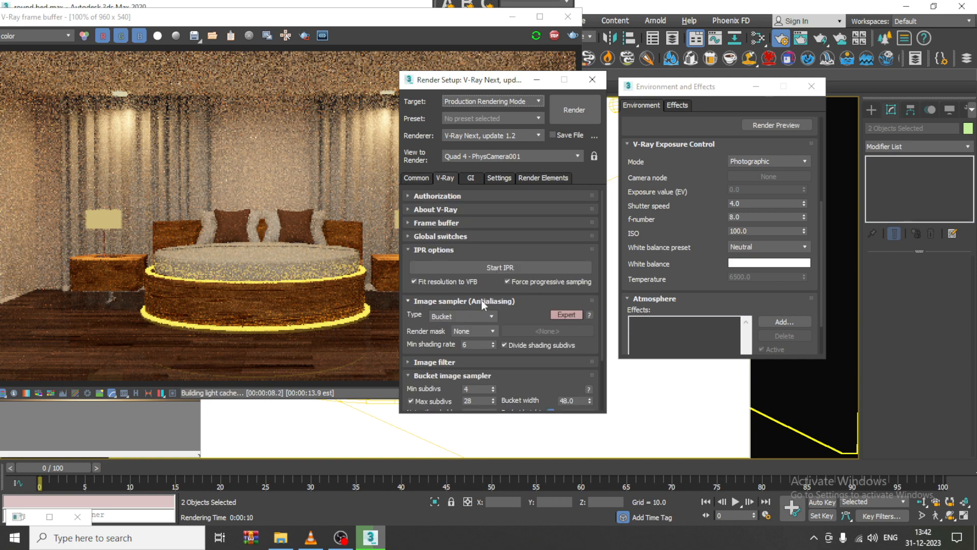
pyautogui.click(448, 363)
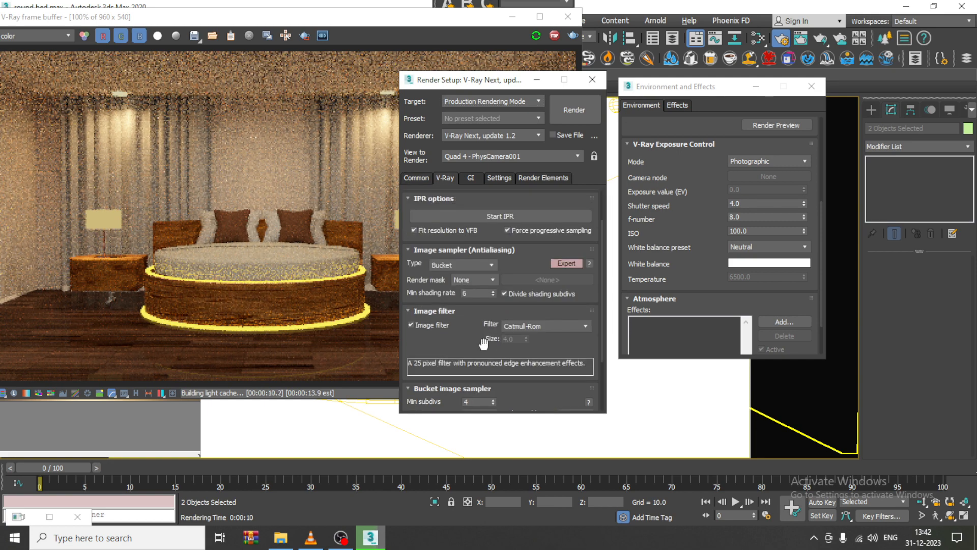
pyautogui.scroll(-3, 483, 344)
pyautogui.click(437, 363)
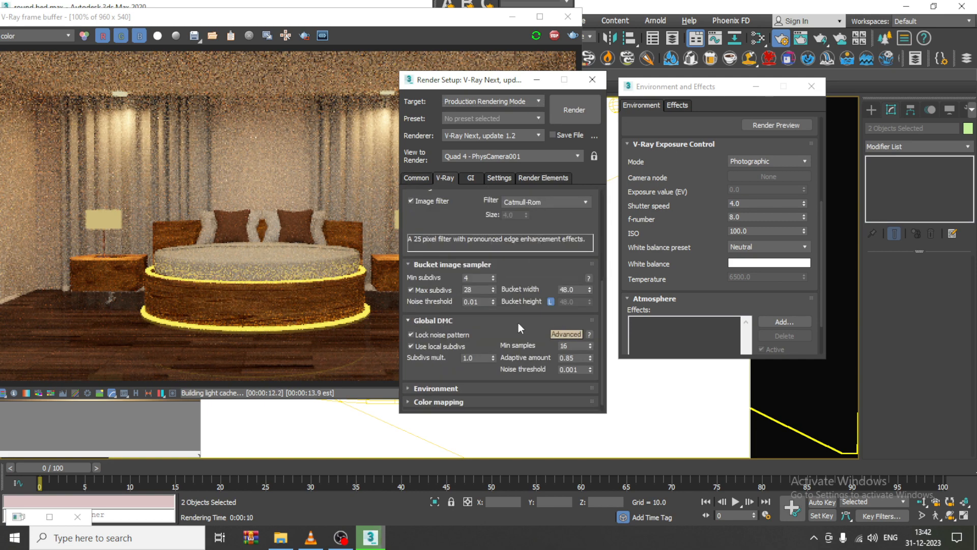
pyautogui.scroll(-1, 512, 306)
# Switch the V-Ray GI environment and the reflection/refraction environment off and back on in the environment settings
pyautogui.click(436, 378)
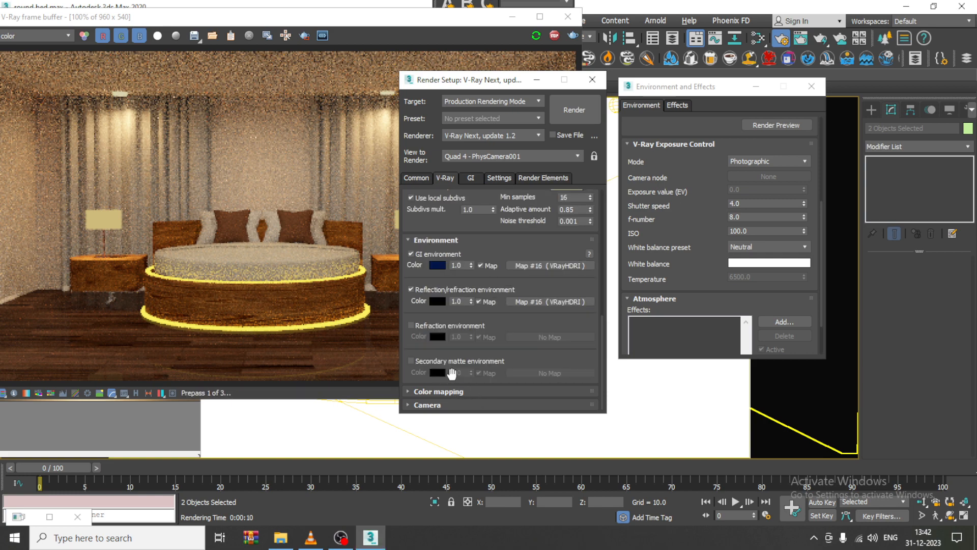
pyautogui.click(412, 254)
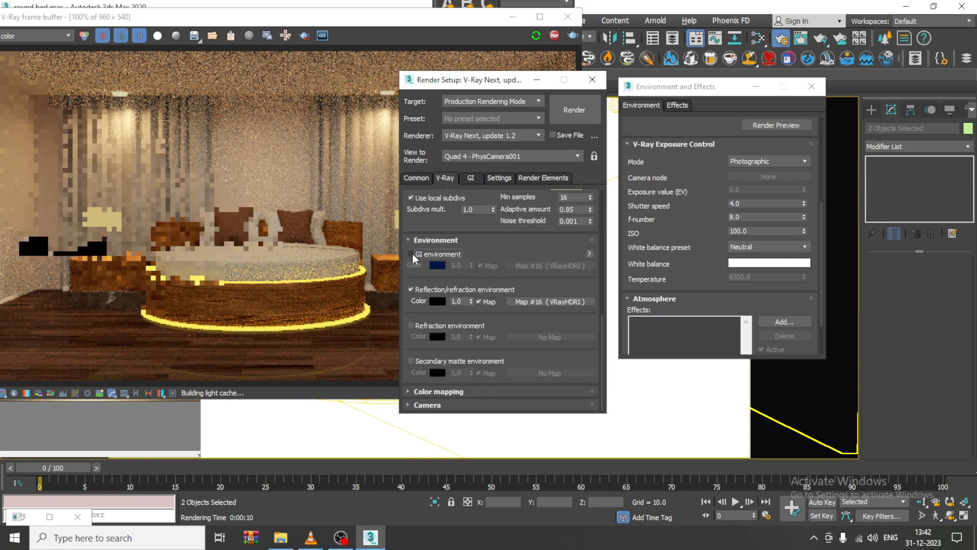
pyautogui.click(413, 254)
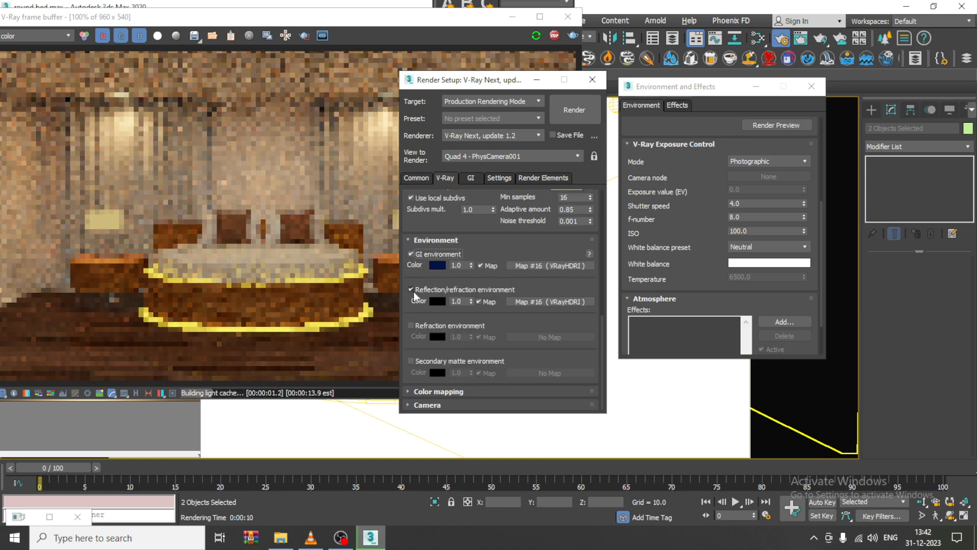
pyautogui.click(411, 290)
pyautogui.click(411, 290)
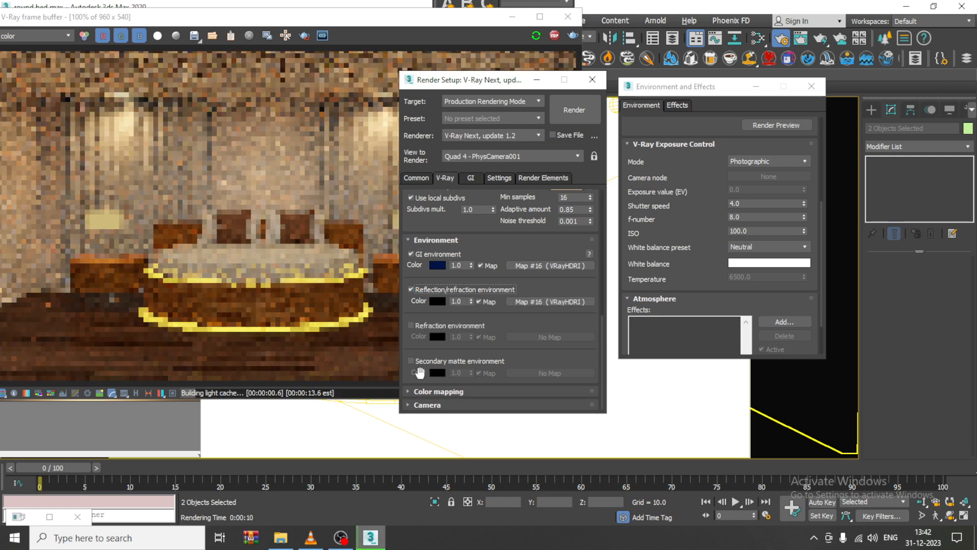
# Set the V-Ray color mapping type to HSV exponential and show its Advanced options
pyautogui.click(432, 392)
pyautogui.click(454, 367)
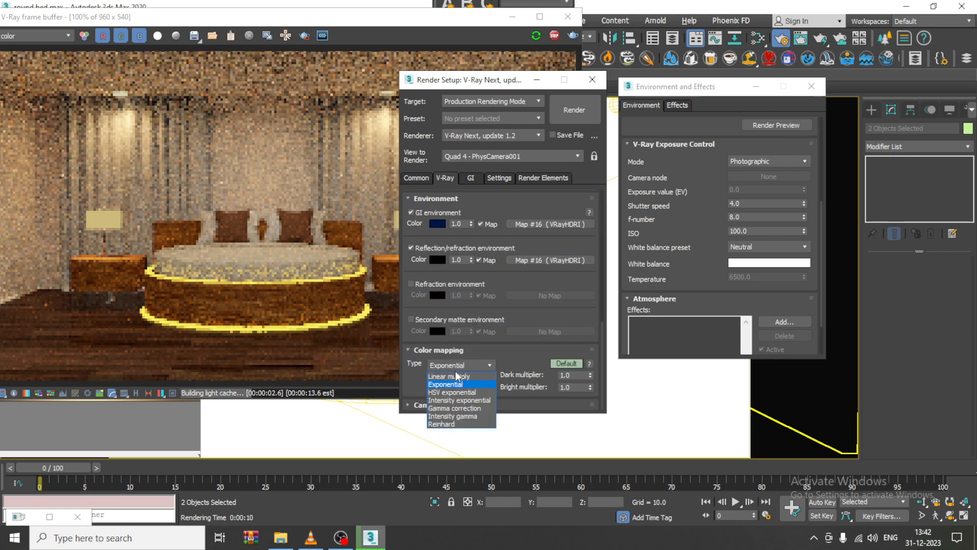
pyautogui.click(457, 388)
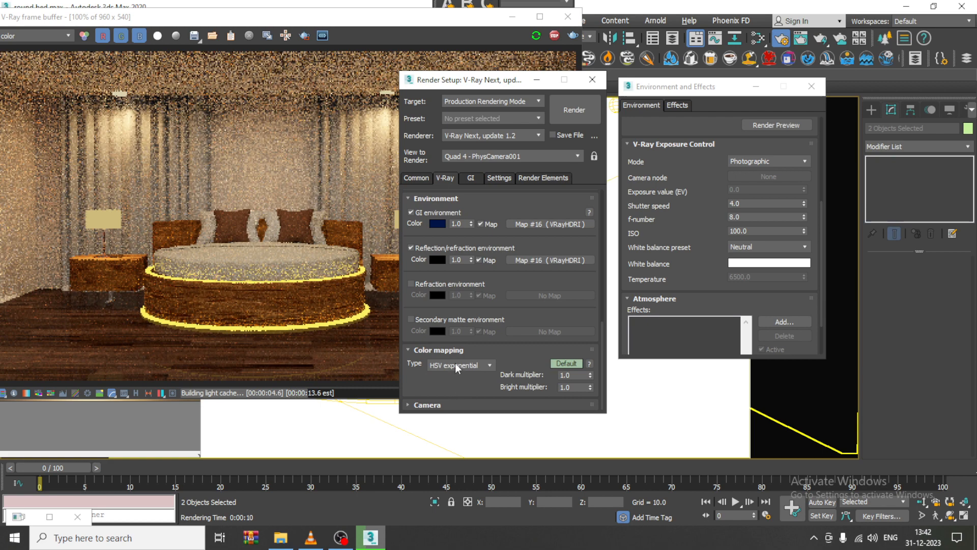
pyautogui.click(562, 364)
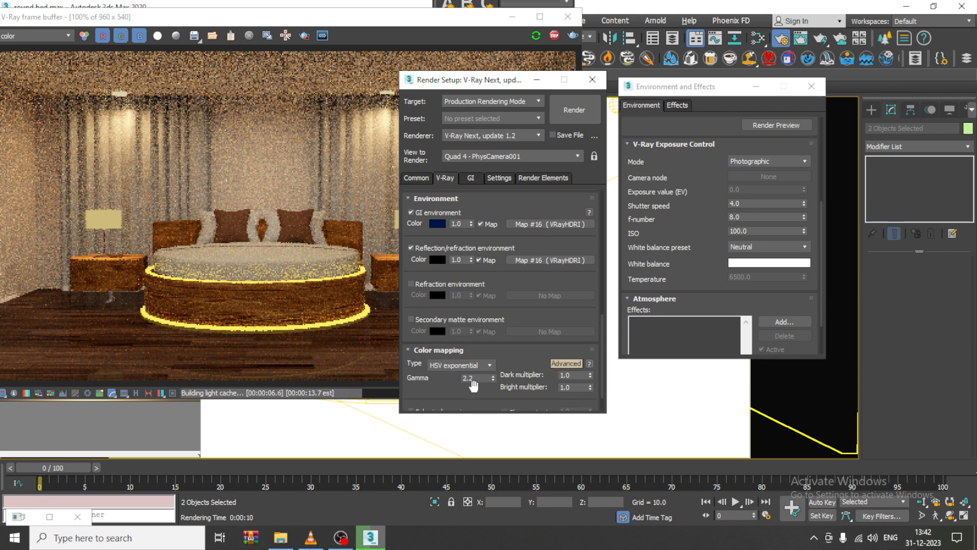
# Review the irradiance map settings for global illumination and switch the light cache settings to Advanced mode
pyautogui.click(473, 178)
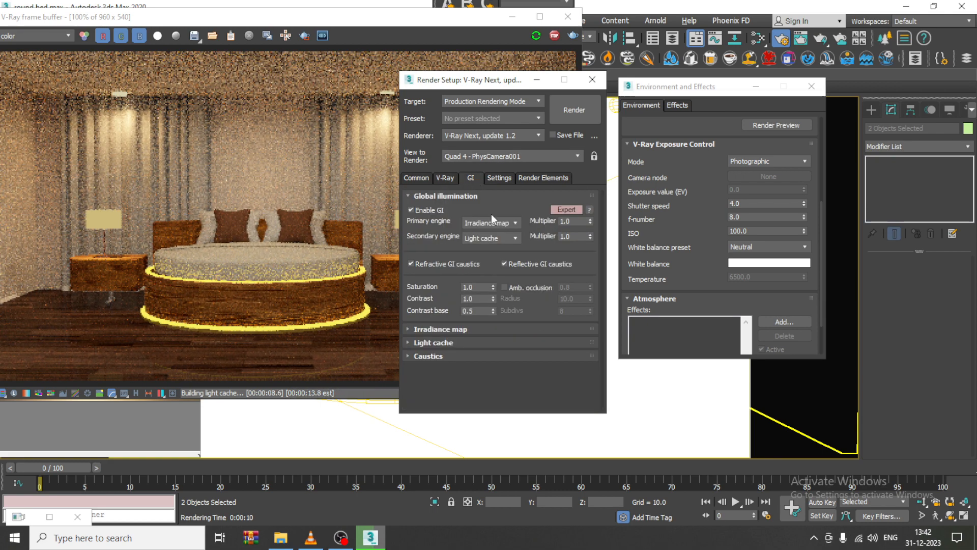
pyautogui.click(438, 342)
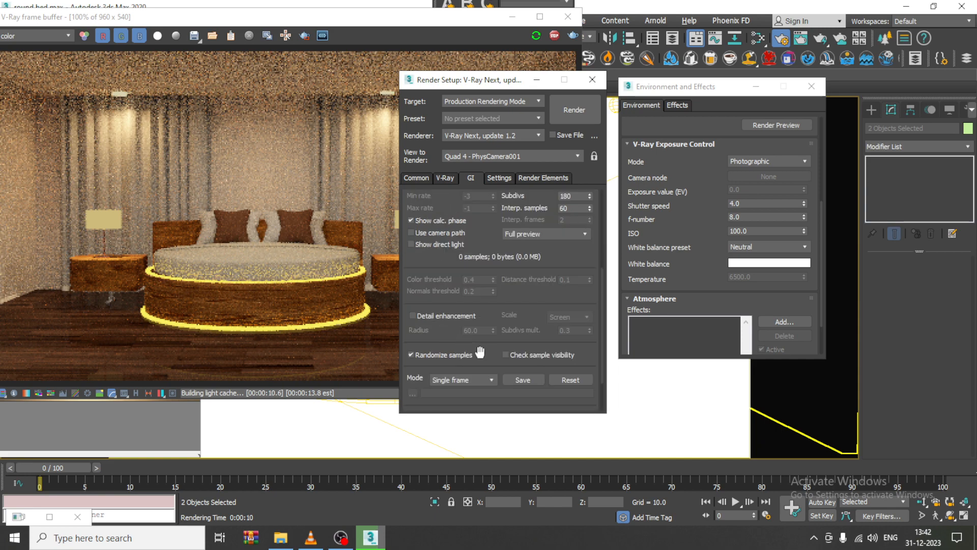
pyautogui.scroll(-2, 456, 383)
pyautogui.click(462, 393)
pyautogui.scroll(-3, 462, 387)
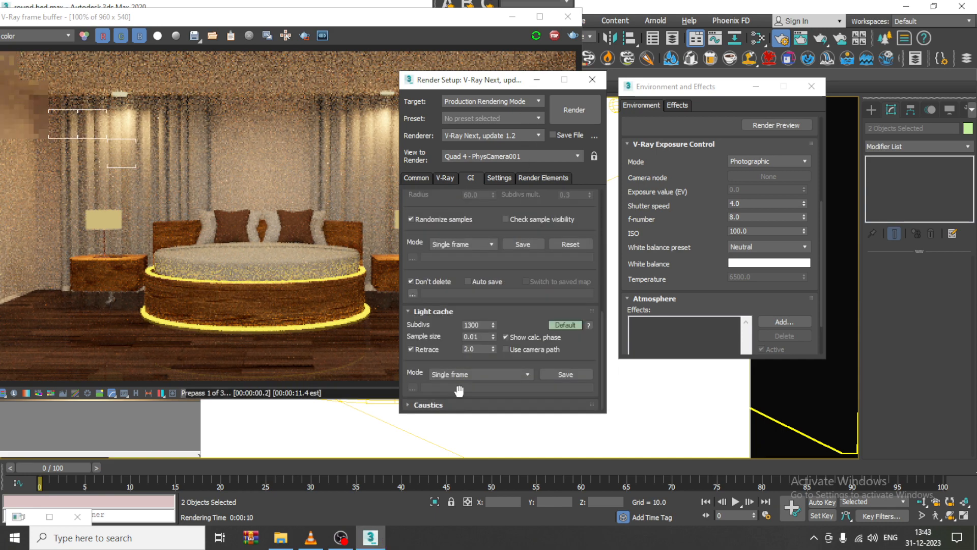
pyautogui.click(565, 325)
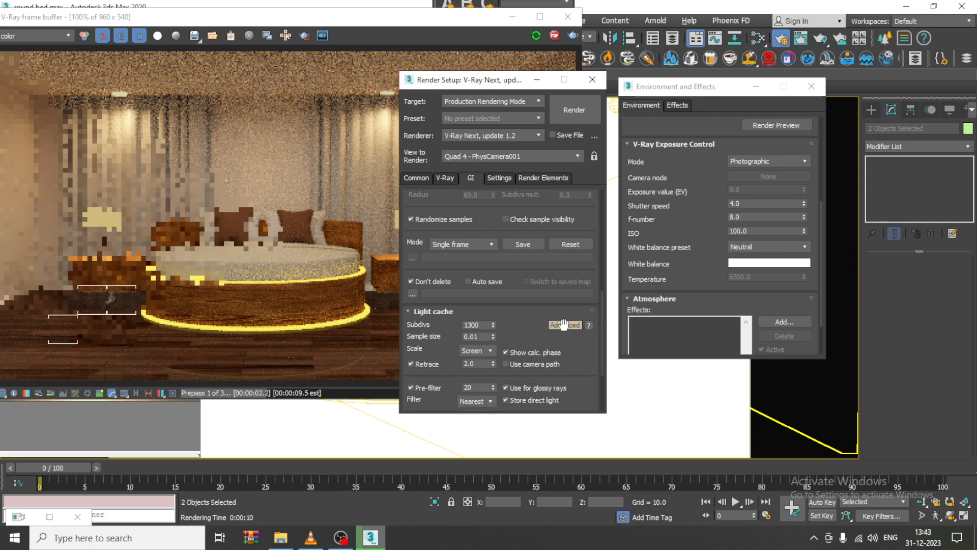
# In the Advanced V-Ray System settings, set the dynamic memory limit to 5000 MB and minimize the render setup
pyautogui.click(506, 177)
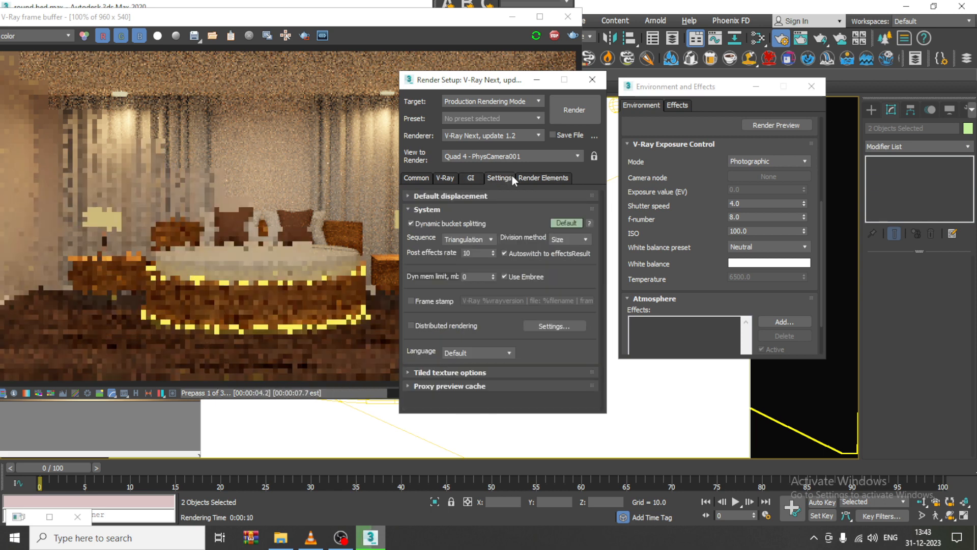
pyautogui.click(571, 223)
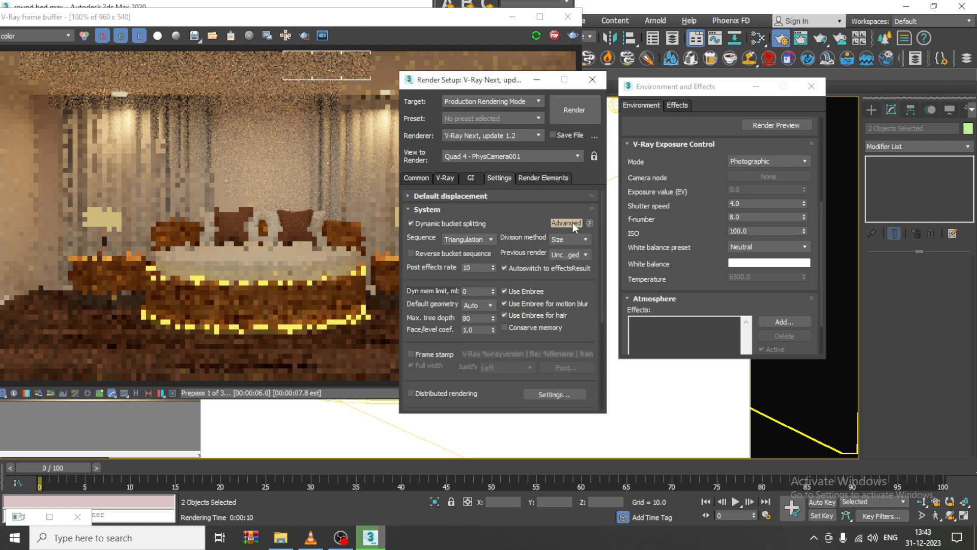
pyautogui.write('5000')
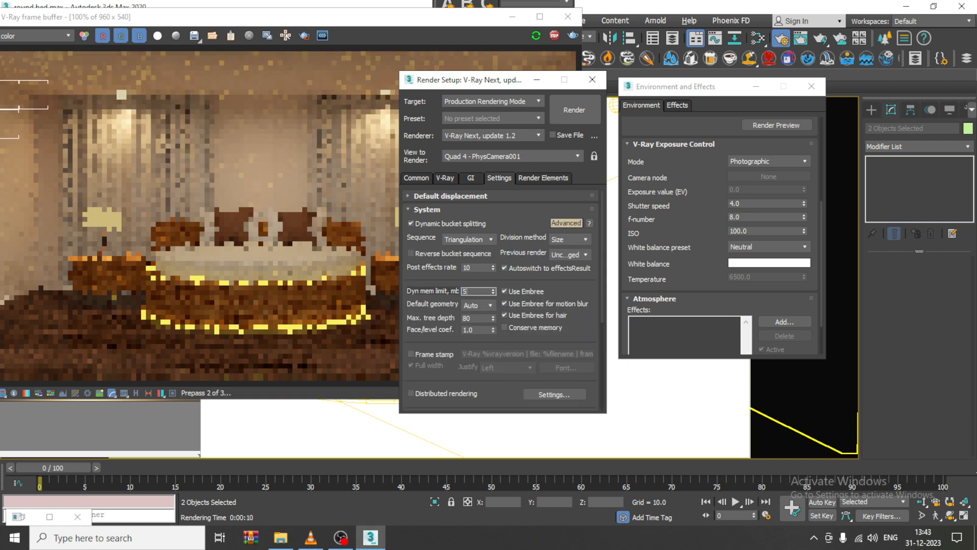
pyautogui.press('Return')
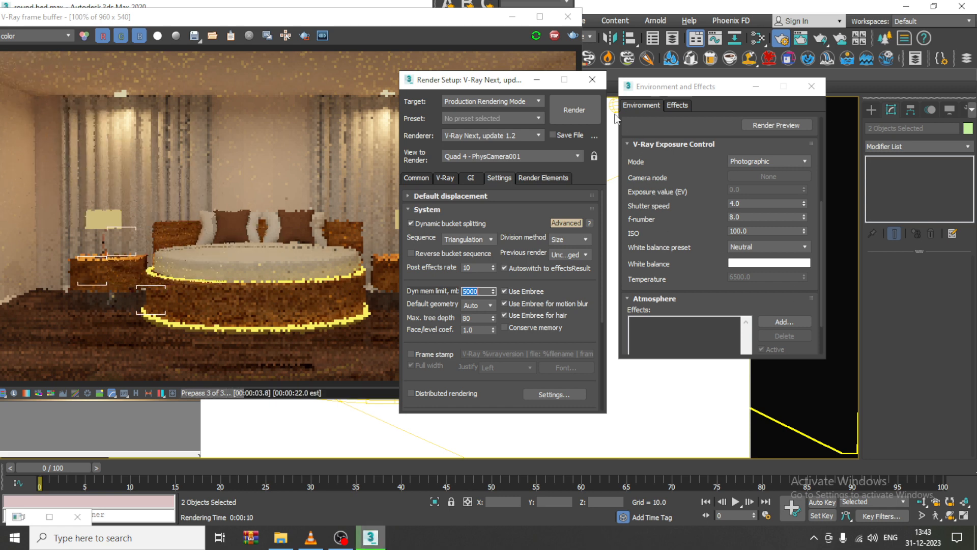
pyautogui.click(537, 79)
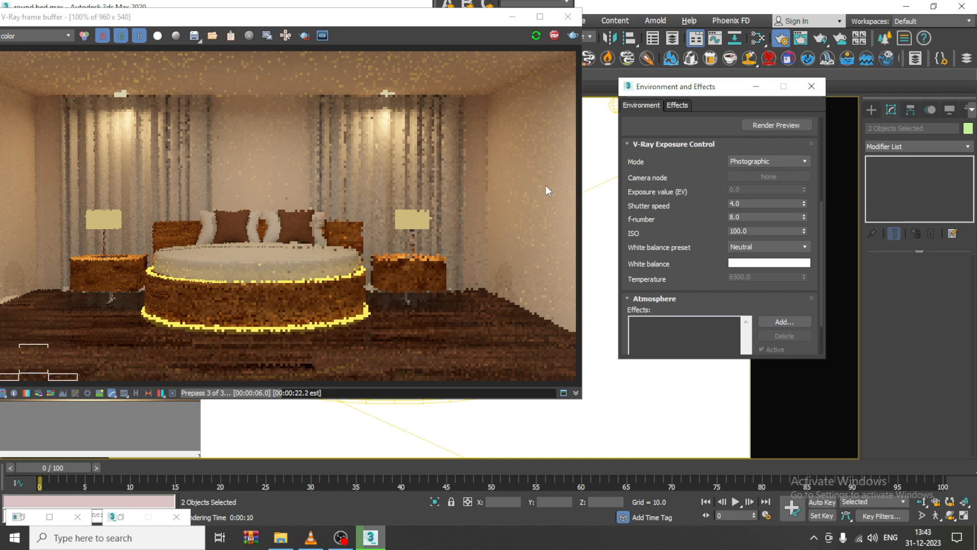